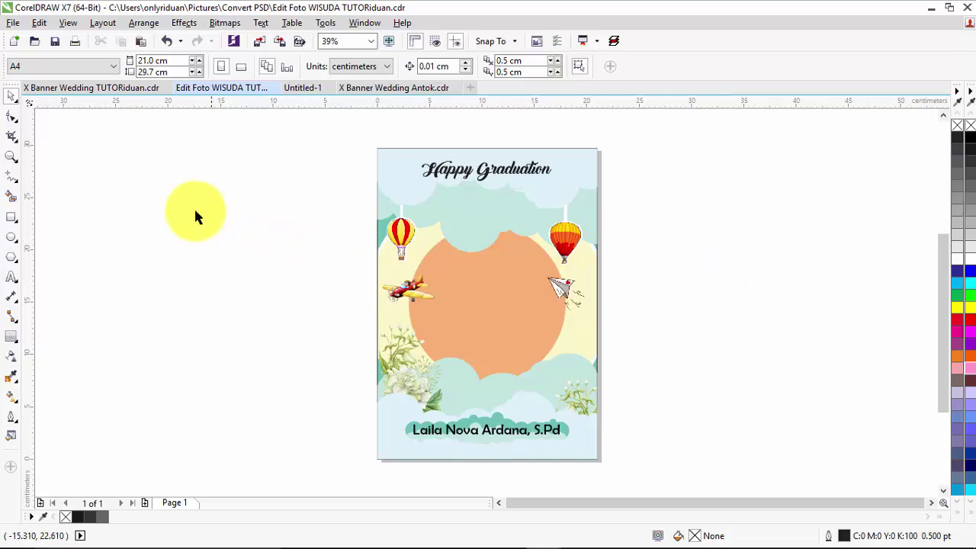
Show page 2 of X Banner Wedding, the HAPPY WEDDING design.
{"action": "left_click", "coordinate": [90, 89]}
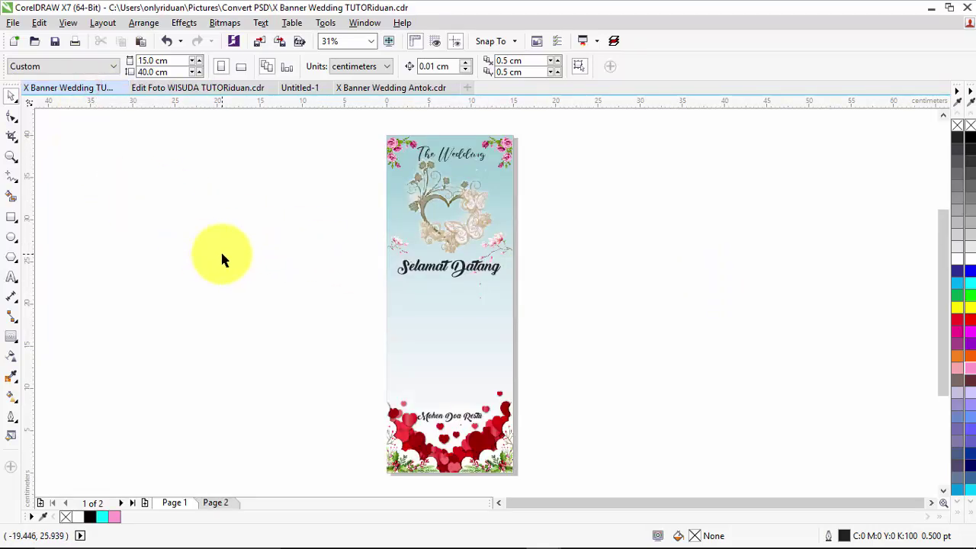
{"action": "left_click", "coordinate": [217, 503]}
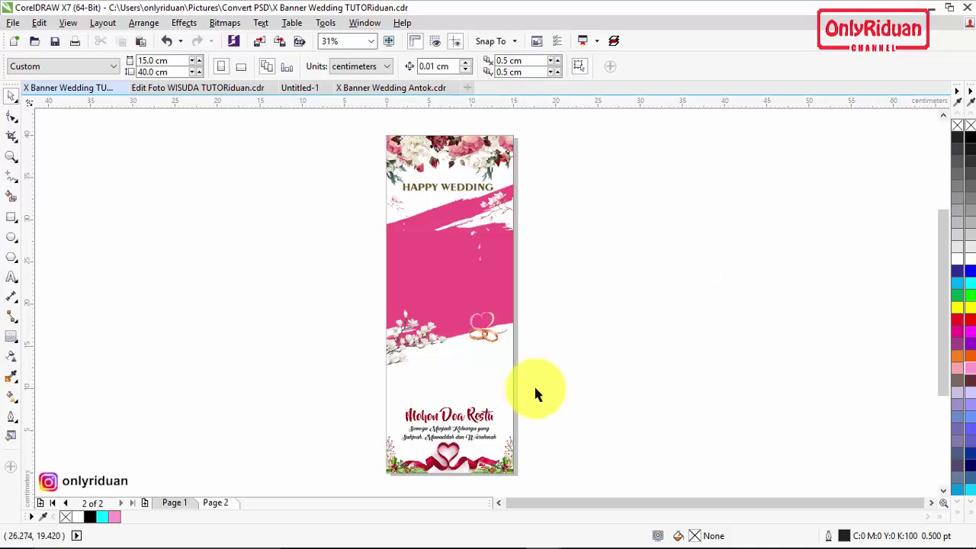
Select and copy the three Macro Layer files.
{"action": "left_click", "coordinate": [369, 534]}
{"action": "left_click", "coordinate": [455, 198]}
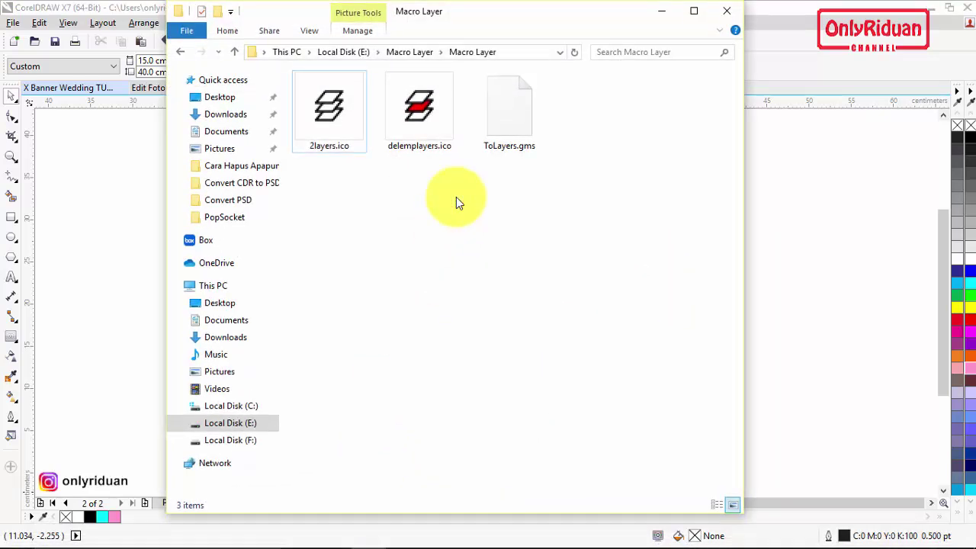
{"action": "left_click", "coordinate": [577, 195]}
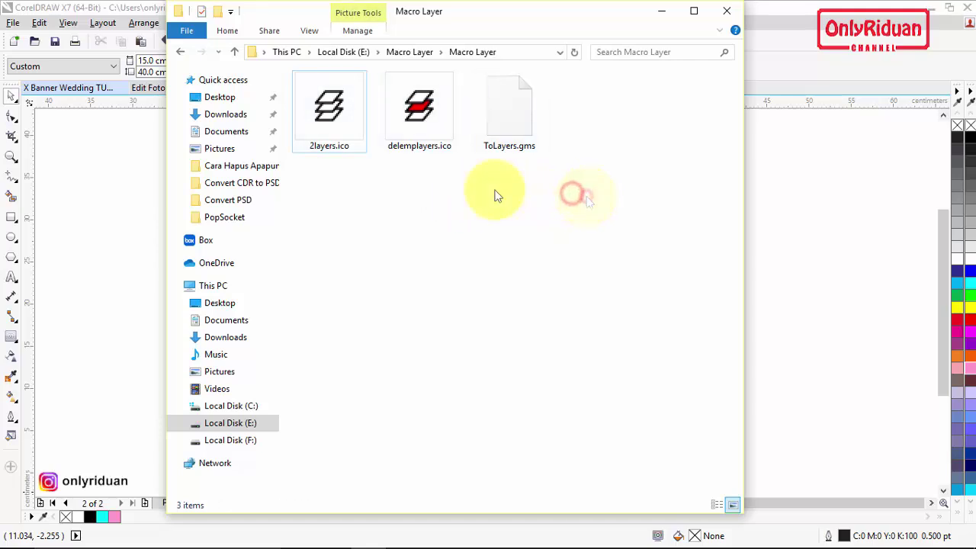
{"action": "mouse_move", "coordinate": [577, 191]}
{"action": "left_mouse_down"}
{"action": "mouse_move", "coordinate": [431, 174]}
{"action": "mouse_move", "coordinate": [324, 73]}
{"action": "left_mouse_up"}
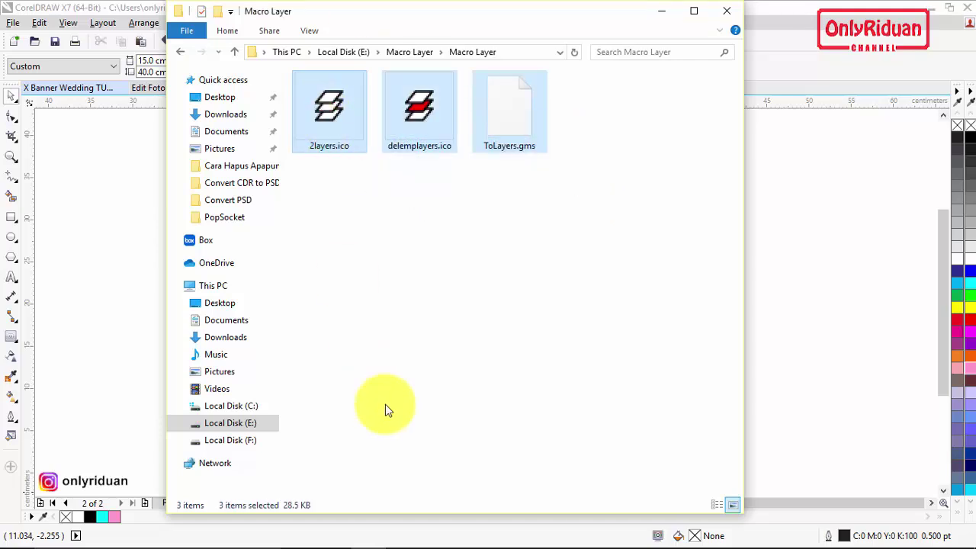
{"action": "right_click", "coordinate": [420, 109]}
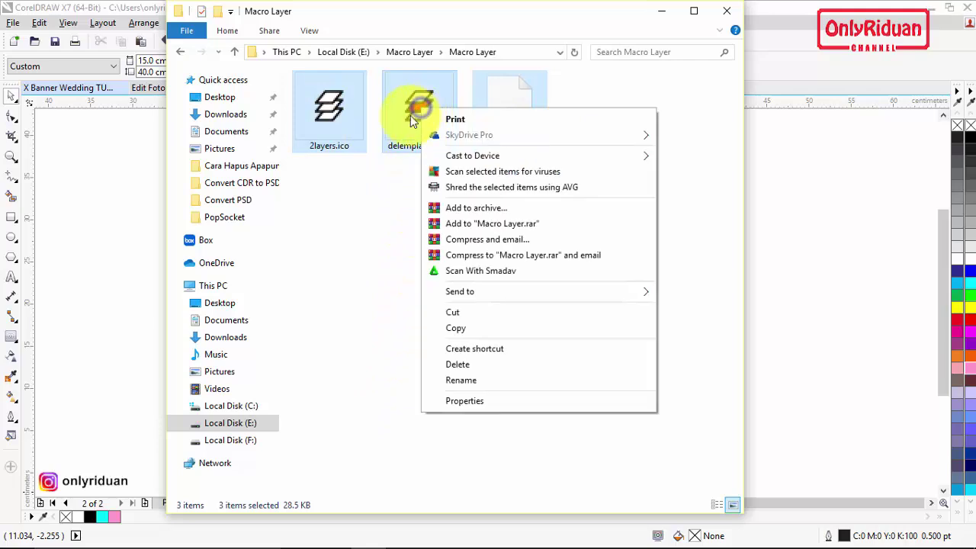
{"action": "left_click", "coordinate": [450, 329]}
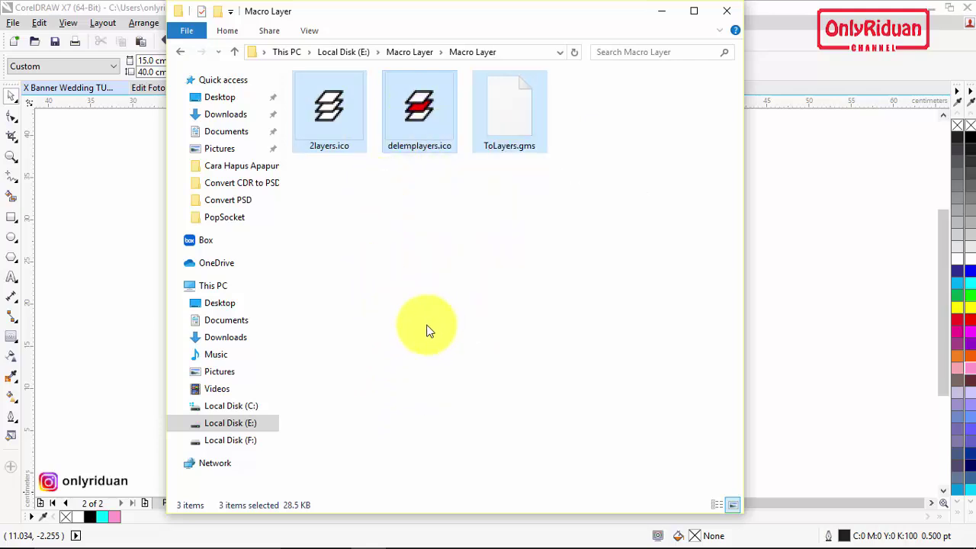
Browse to C:\Program Files\Corel\CorelDRAW Graphics Suite X7\Draw.
{"action": "left_click", "coordinate": [239, 409]}
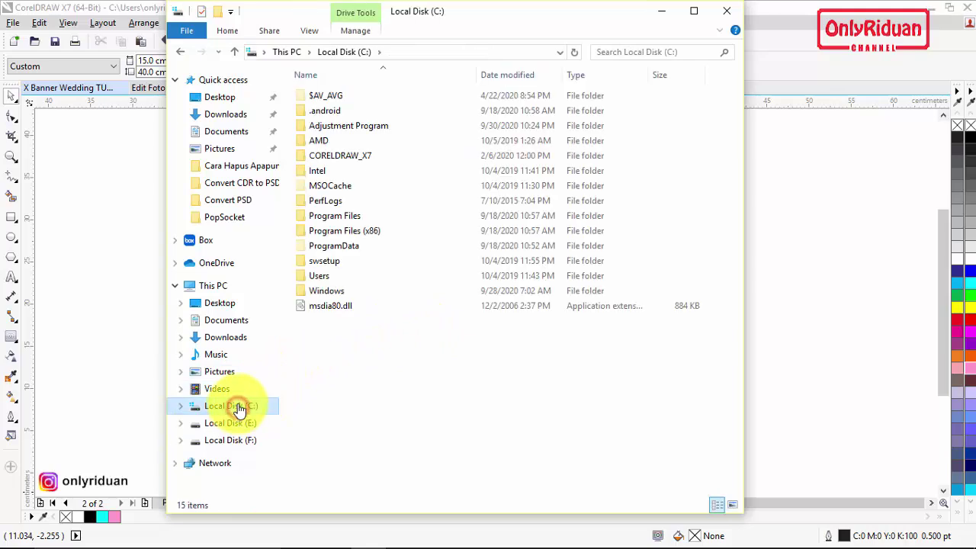
{"action": "double_click", "coordinate": [328, 218]}
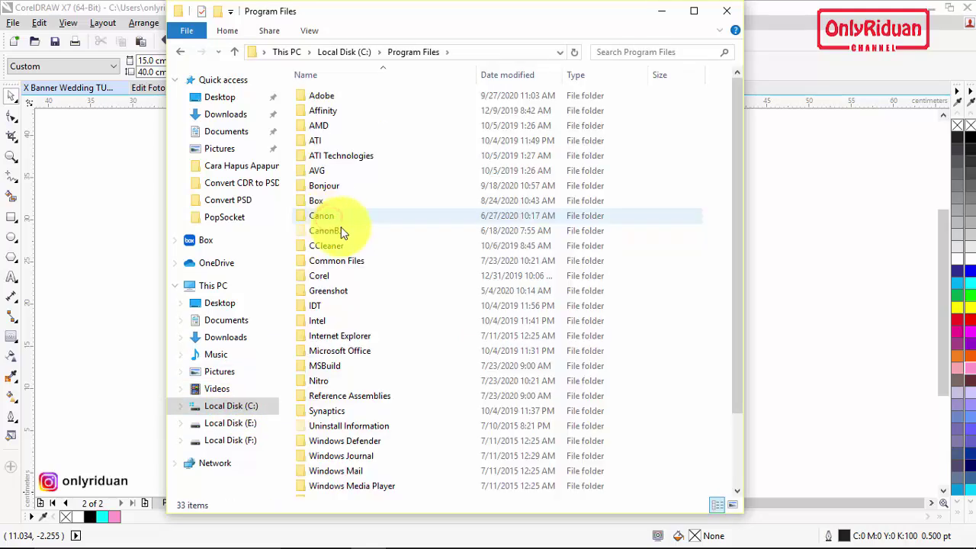
{"action": "double_click", "coordinate": [314, 277]}
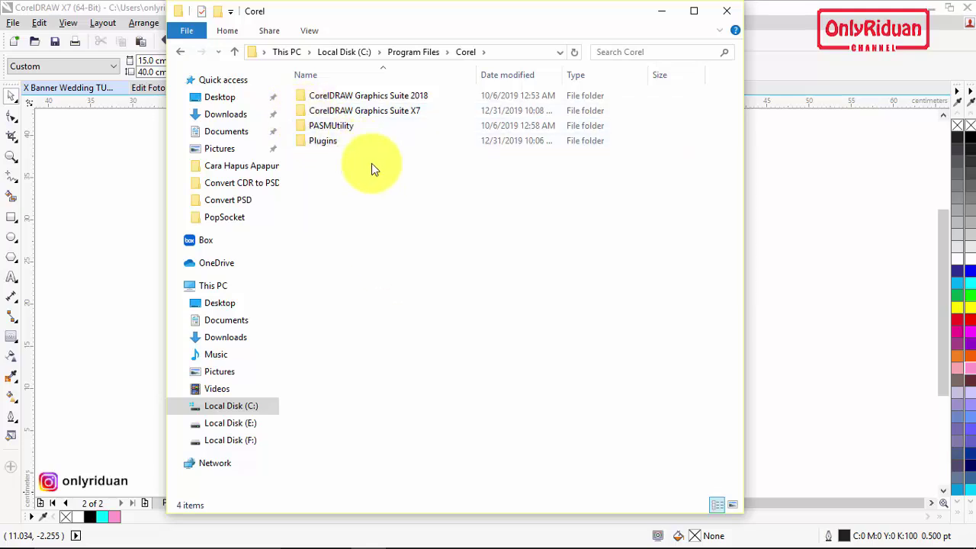
{"action": "double_click", "coordinate": [336, 112]}
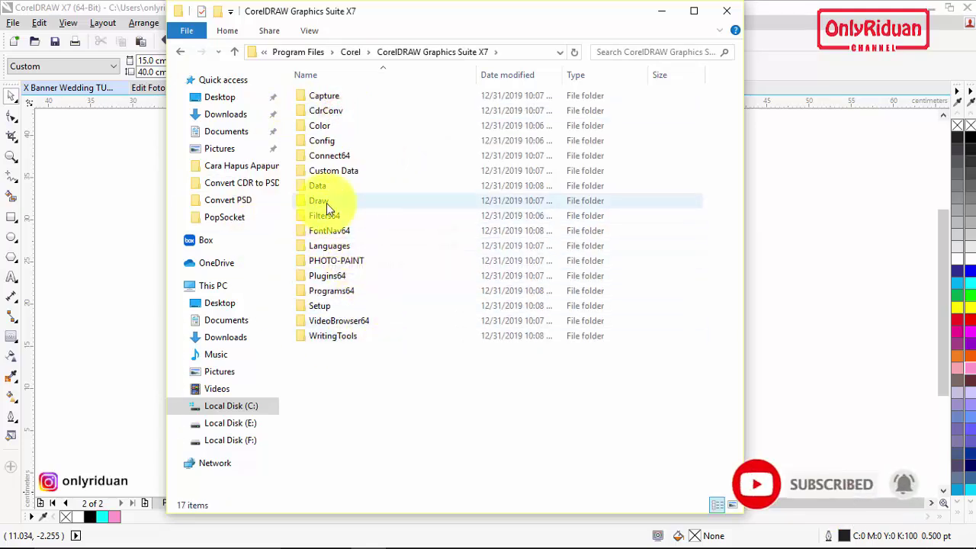
{"action": "double_click", "coordinate": [303, 202]}
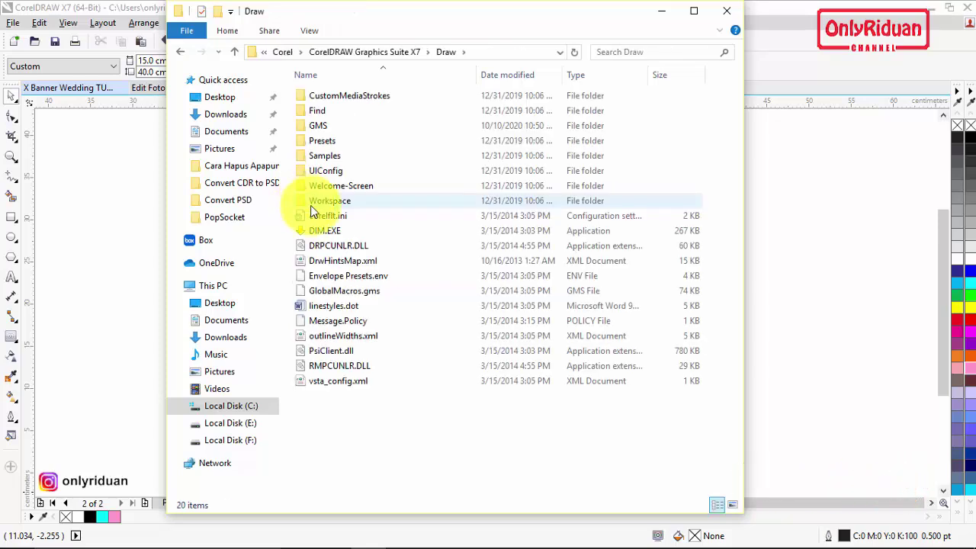
Paste the macro files into the GMS folder, granting permission for all items, then close Explorer.
{"action": "double_click", "coordinate": [314, 130]}
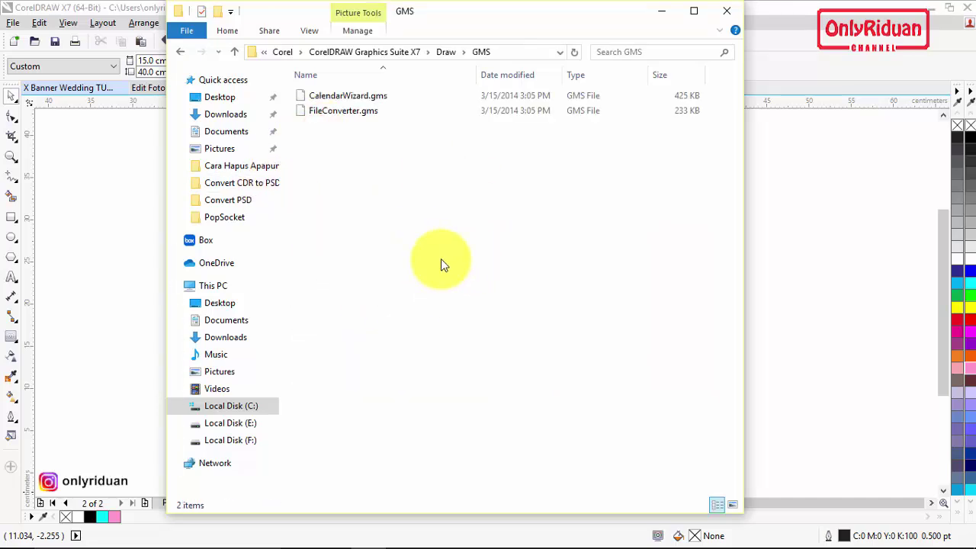
{"action": "right_click", "coordinate": [438, 199]}
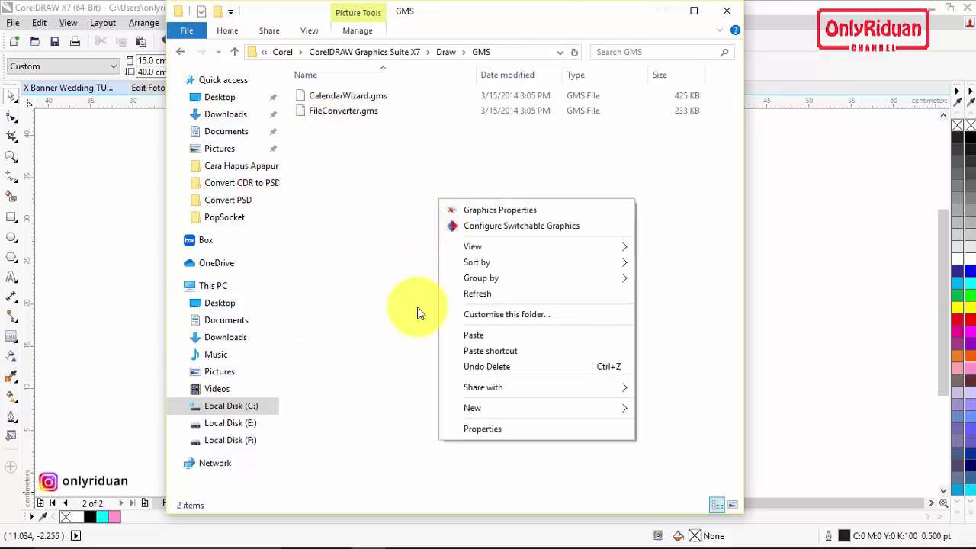
{"action": "left_click", "coordinate": [474, 336]}
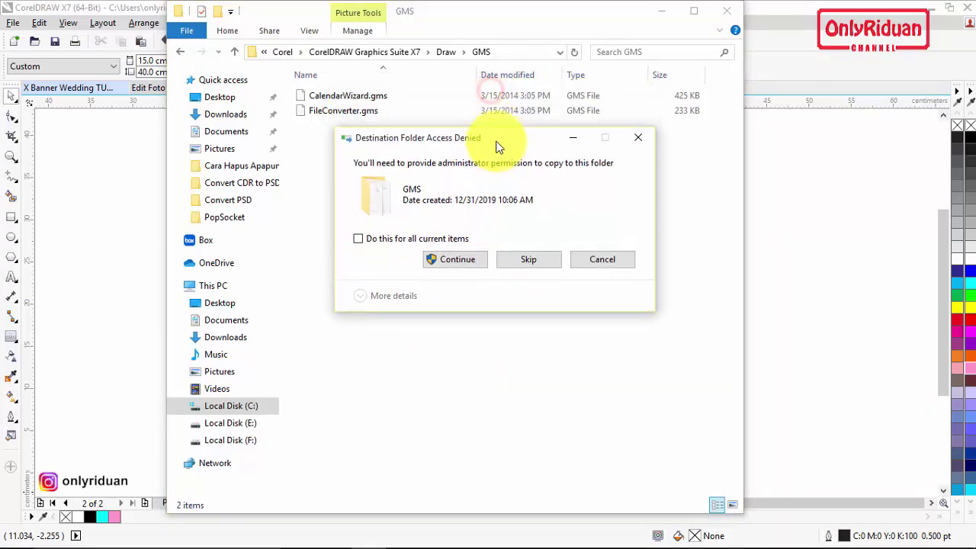
{"action": "left_click_drag", "start_coordinate": [490, 95], "coordinate": [496, 177]}
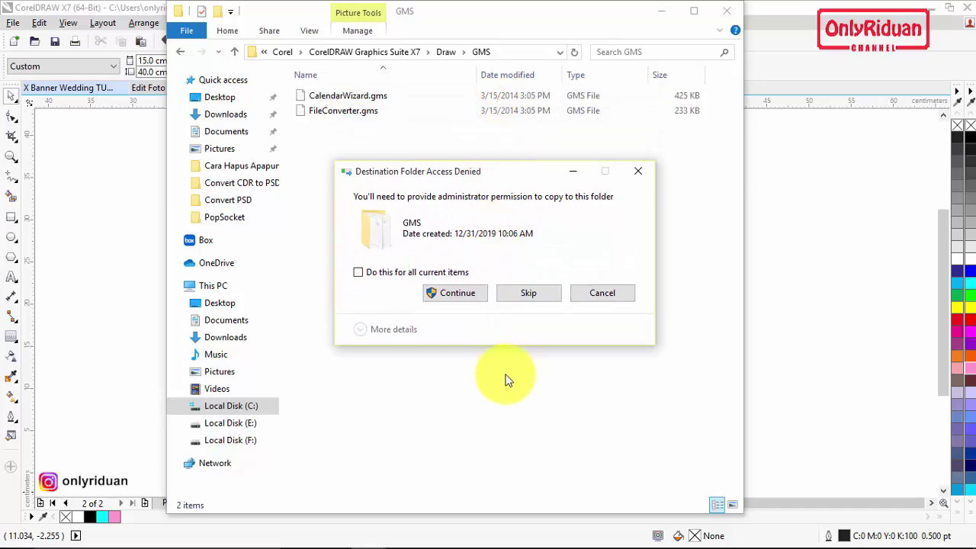
{"action": "left_click", "coordinate": [358, 273]}
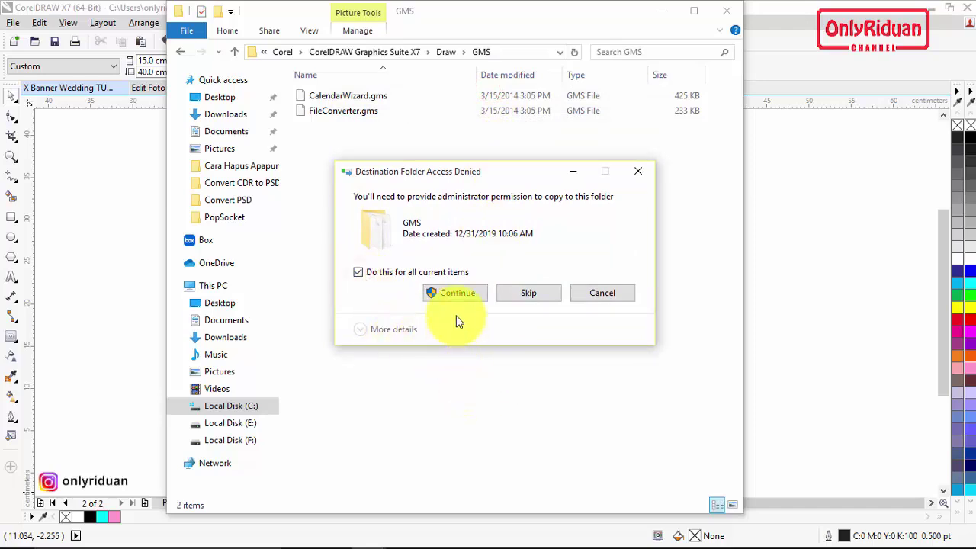
{"action": "left_click", "coordinate": [457, 295]}
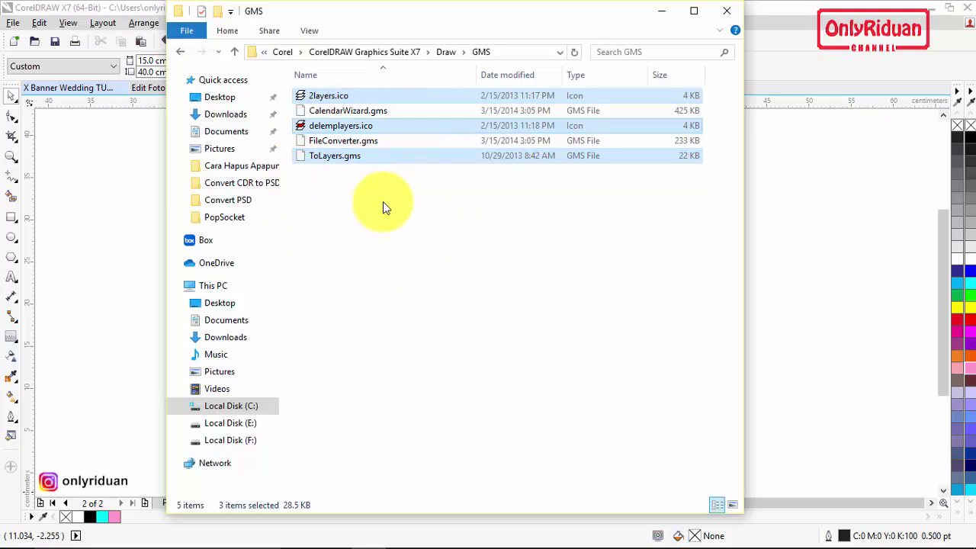
{"action": "left_click", "coordinate": [726, 11]}
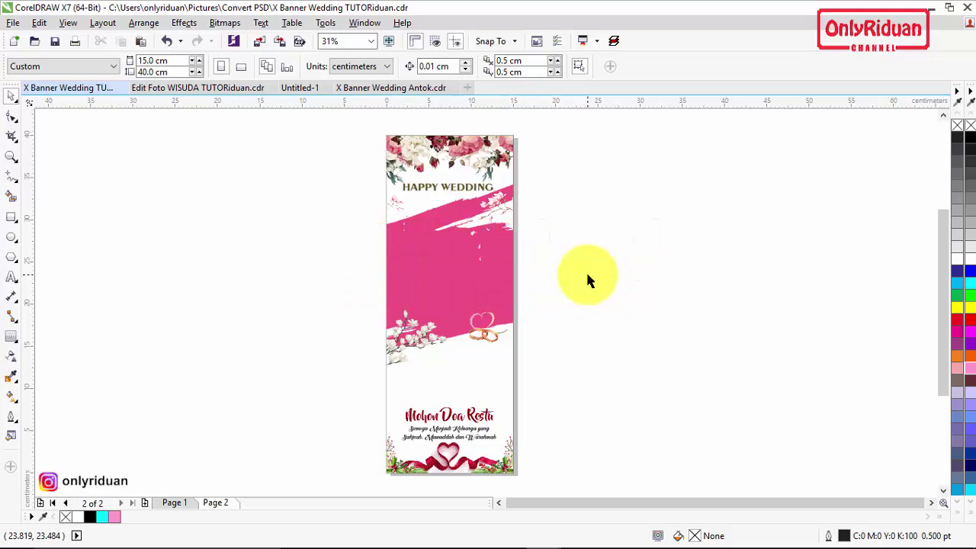
In Customization > Commands, select the ToLayer.ToLayers macro from the Macros category.
{"action": "left_click", "coordinate": [326, 24]}
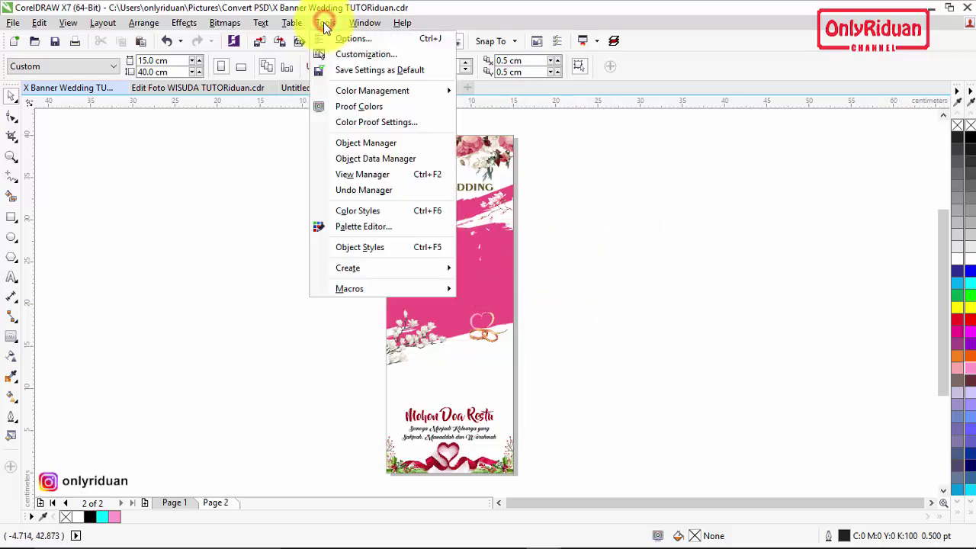
{"action": "left_click", "coordinate": [384, 55]}
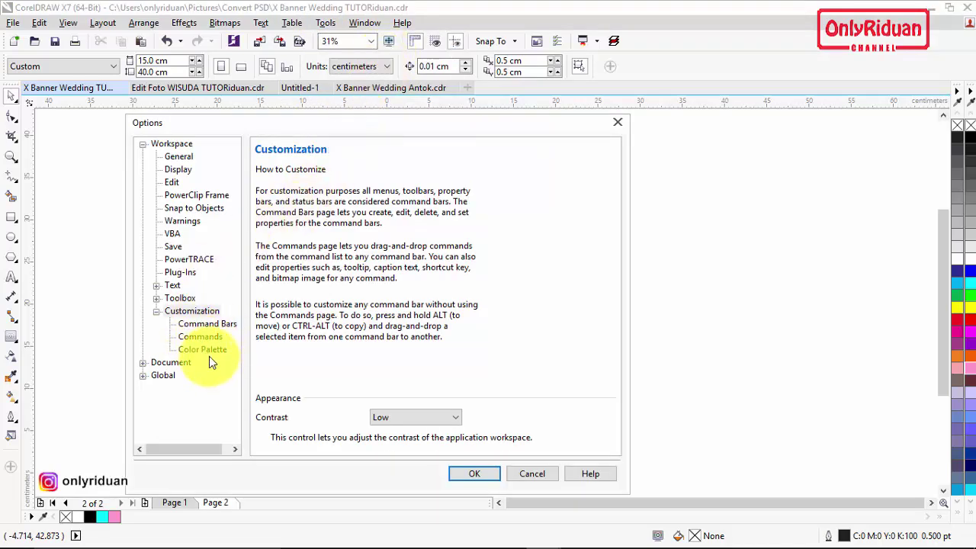
{"action": "left_click", "coordinate": [200, 337]}
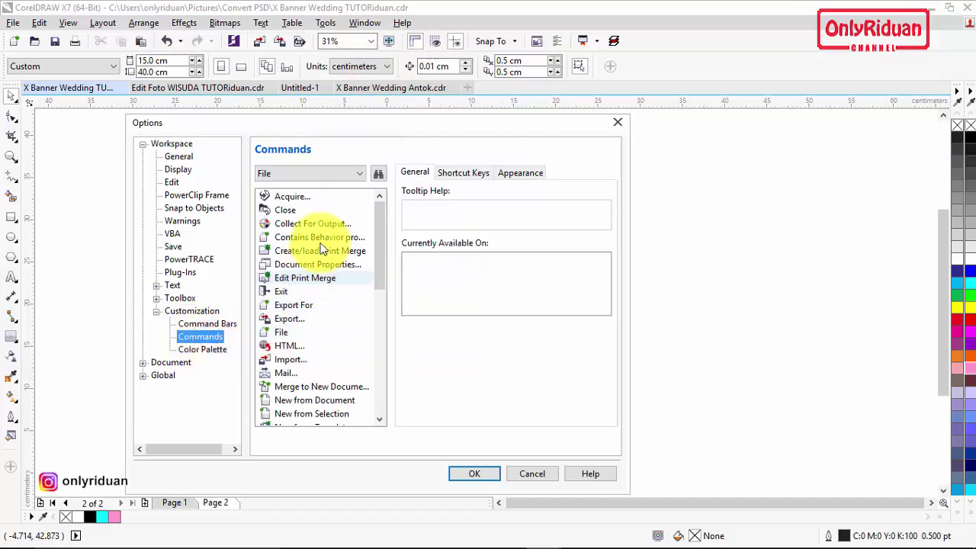
{"action": "left_click", "coordinate": [360, 174]}
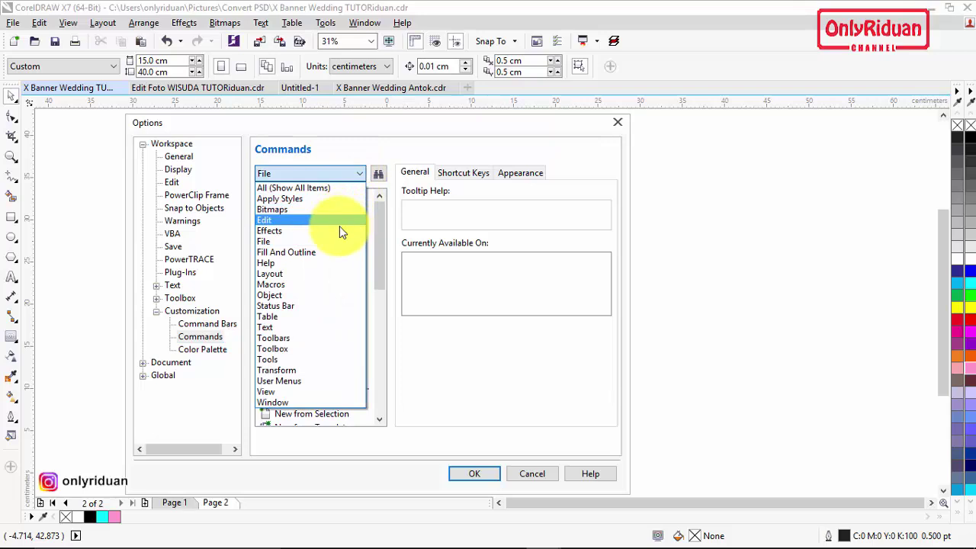
{"action": "left_click", "coordinate": [301, 284]}
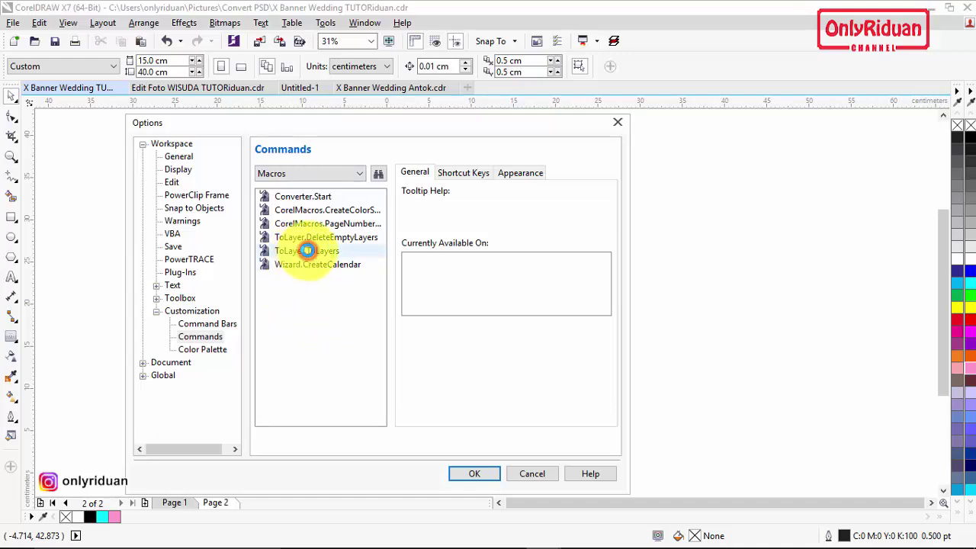
{"action": "left_click", "coordinate": [312, 253]}
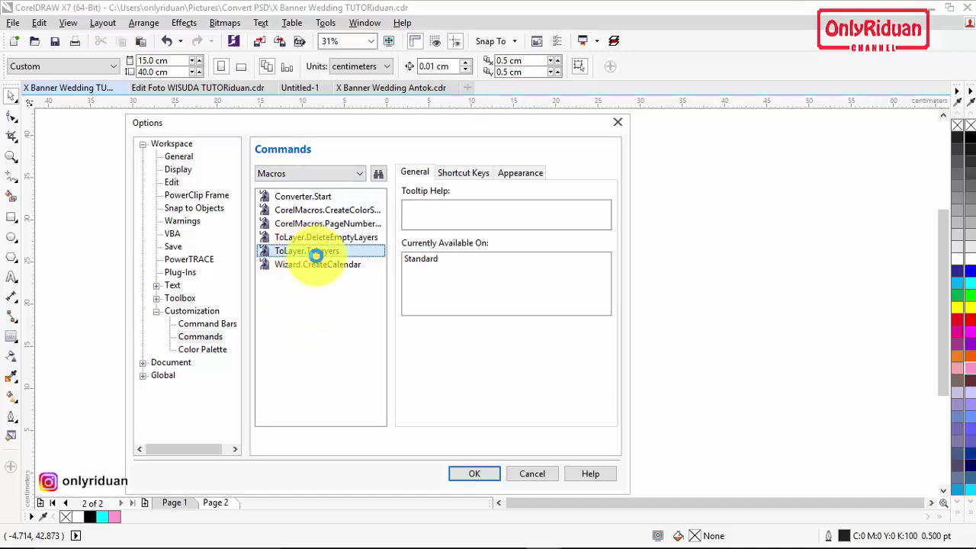
Begin importing a button image from file on its Appearance settings.
{"action": "left_click", "coordinate": [521, 172]}
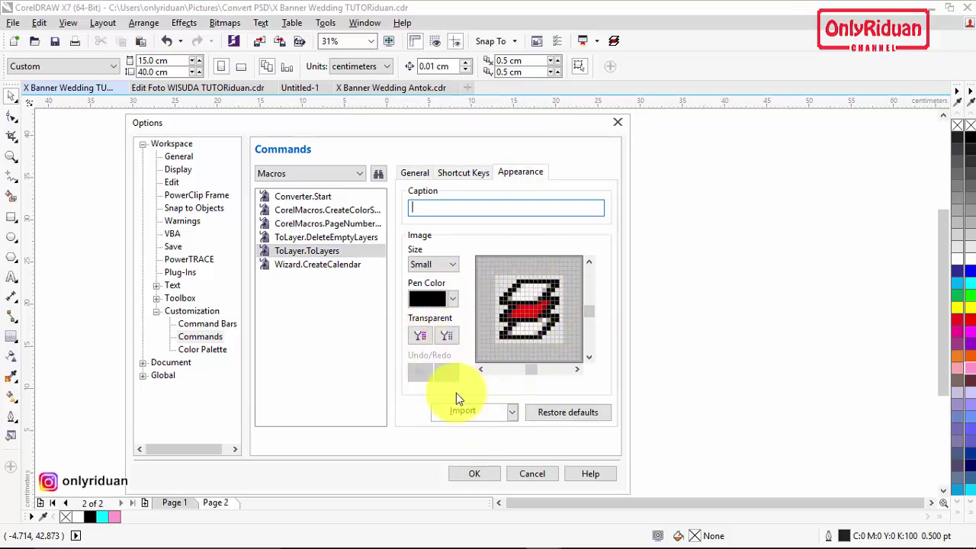
{"action": "left_click", "coordinate": [511, 413]}
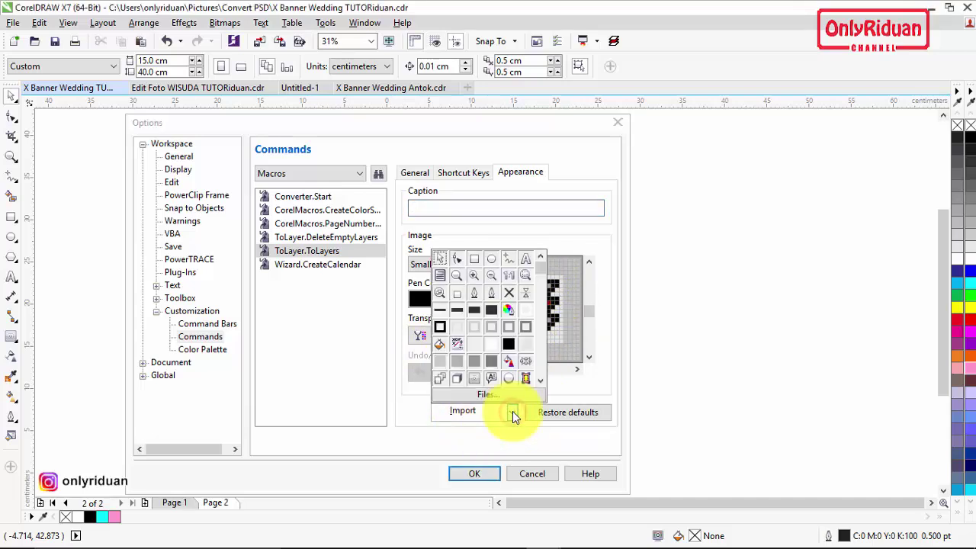
{"action": "left_click", "coordinate": [494, 395]}
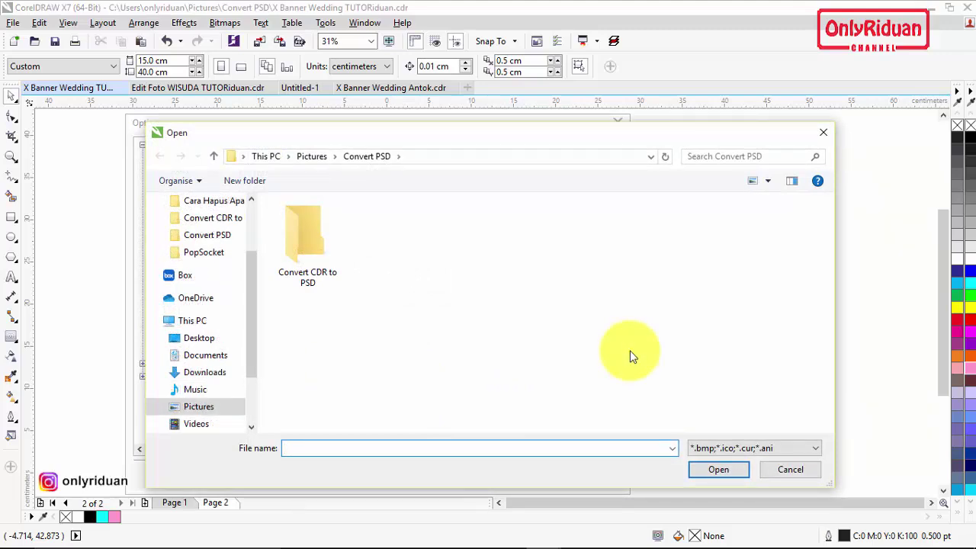
Import delemplayers.ico from C:\Program Files\Corel\CorelDRAW Graphics Suite X7\Draw\GMS as the icon.
{"action": "mouse_move", "coordinate": [255, 297]}
{"action": "left_mouse_down"}
{"action": "mouse_move", "coordinate": [265, 342]}
{"action": "mouse_move", "coordinate": [252, 348]}
{"action": "left_mouse_up"}
{"action": "left_click", "coordinate": [223, 350]}
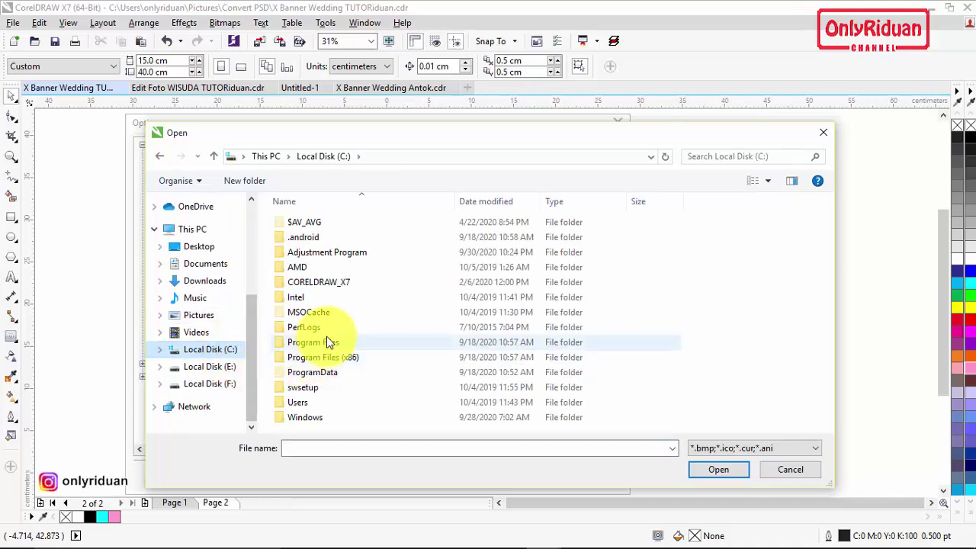
{"action": "double_click", "coordinate": [320, 347]}
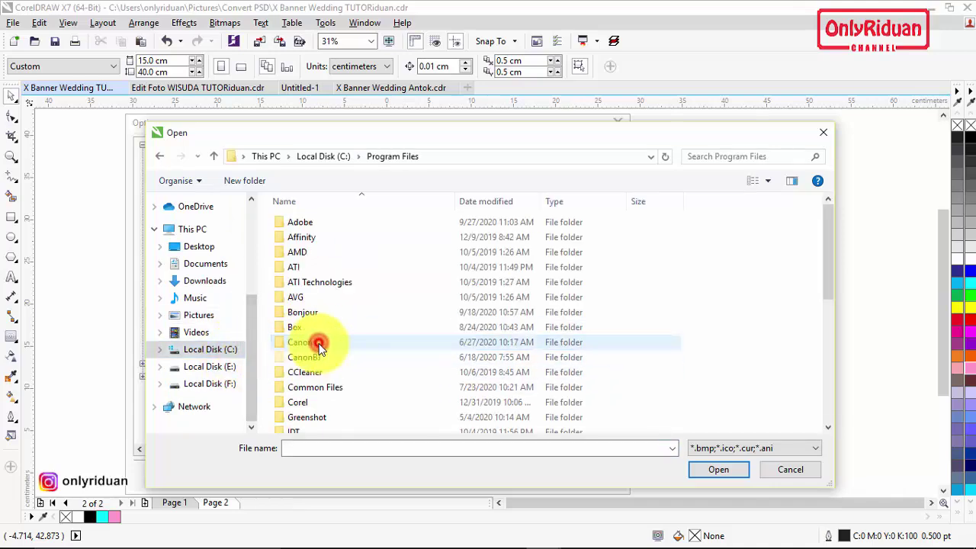
{"action": "double_click", "coordinate": [299, 403]}
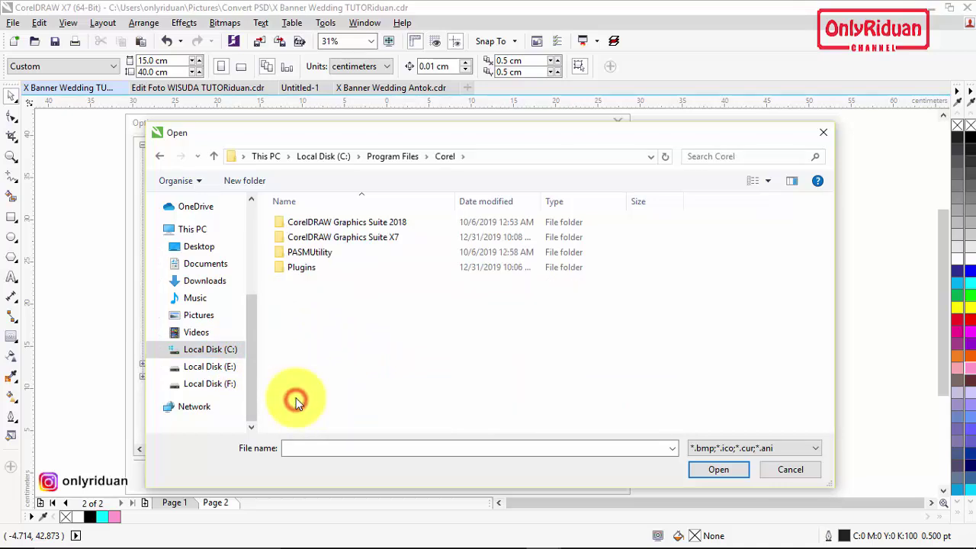
{"action": "double_click", "coordinate": [319, 238]}
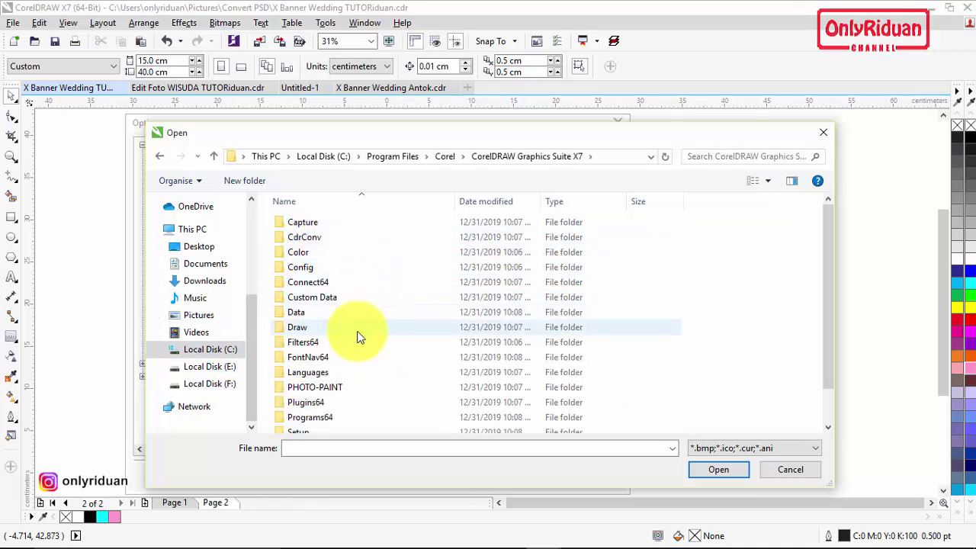
{"action": "double_click", "coordinate": [294, 328]}
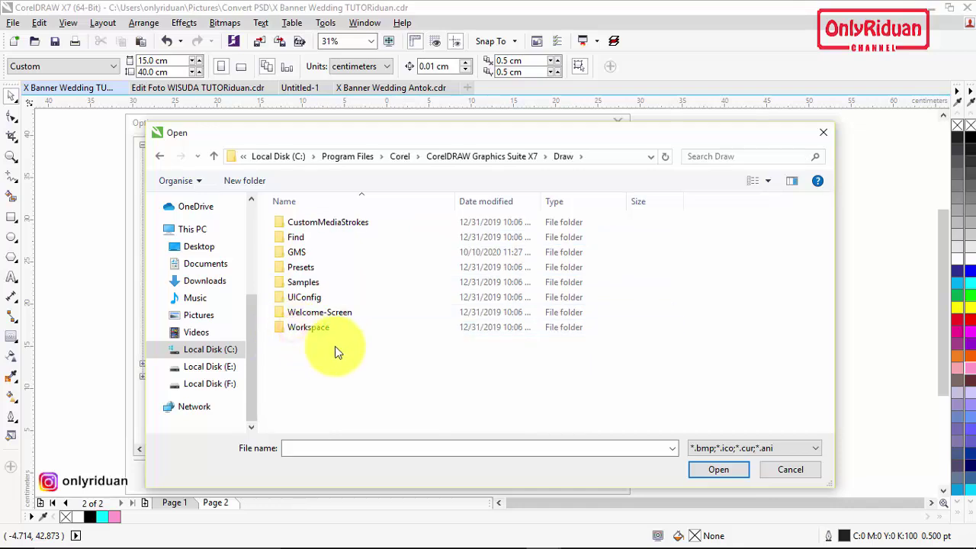
{"action": "double_click", "coordinate": [296, 251]}
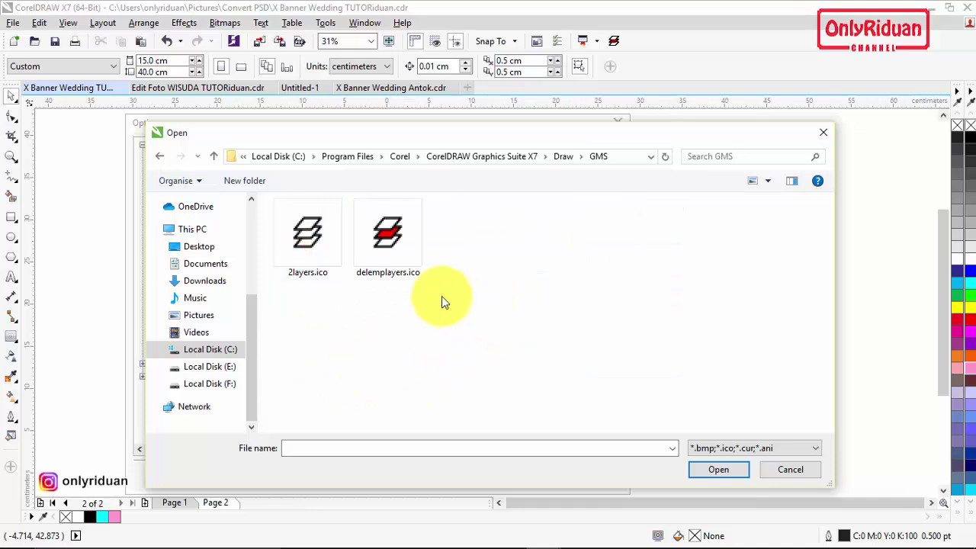
{"action": "left_click", "coordinate": [387, 229]}
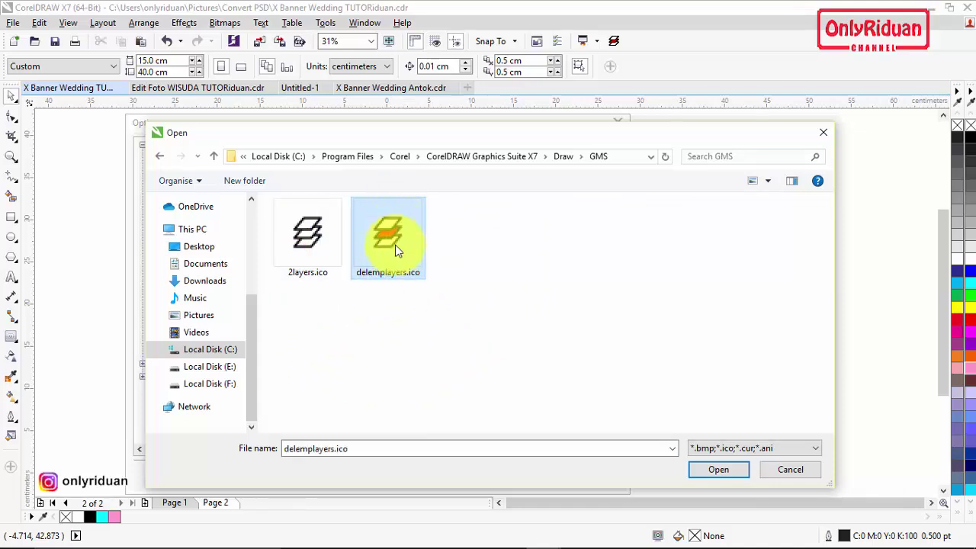
{"action": "mouse_move", "coordinate": [387, 233]}
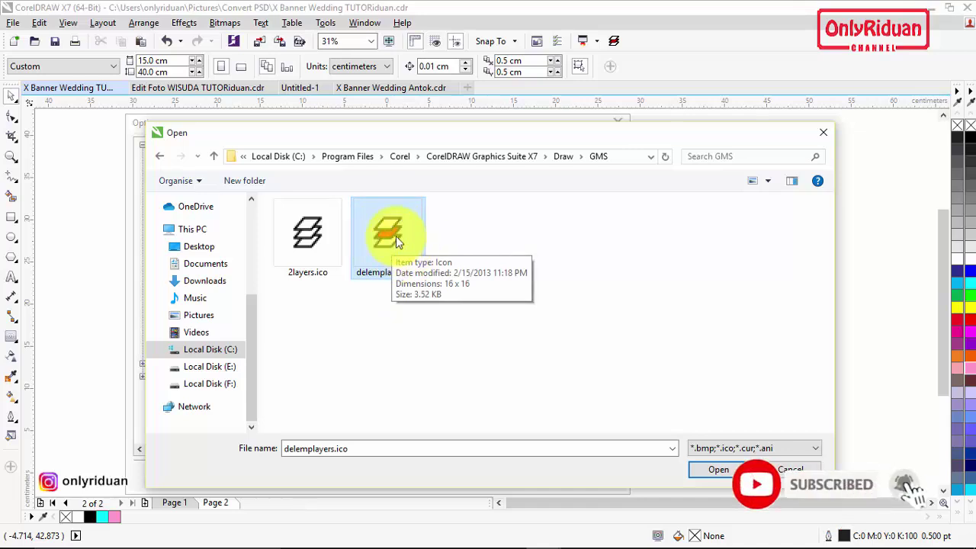
{"action": "left_click", "coordinate": [719, 471]}
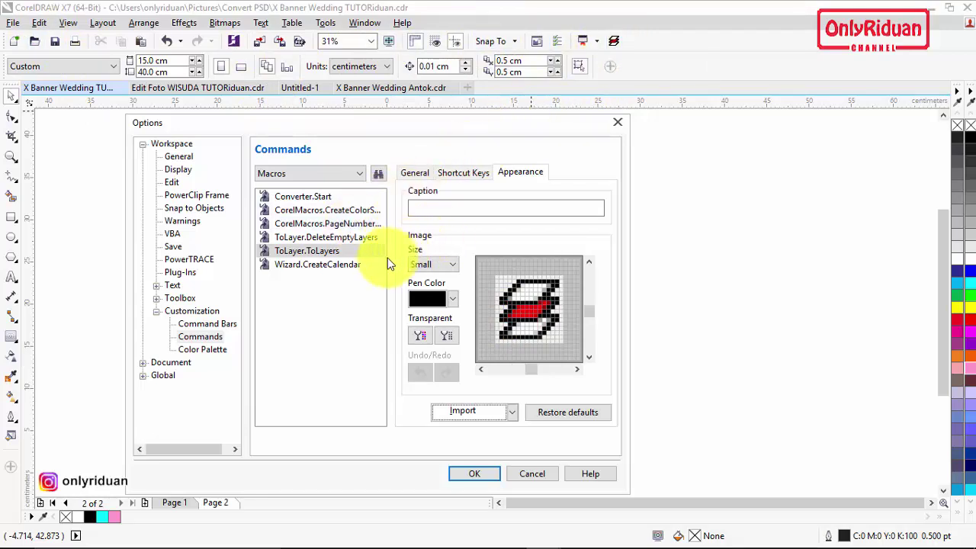
Place ToLayer.ToLayers on the standard toolbar and confirm Options with OK.
{"action": "left_click", "coordinate": [288, 250]}
{"action": "left_click_drag", "start_coordinate": [288, 251], "coordinate": [642, 44]}
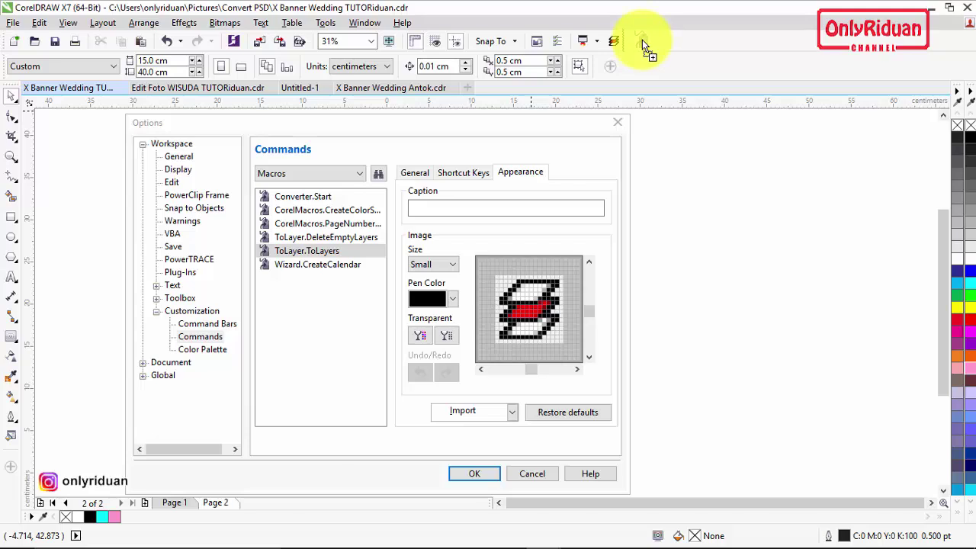
{"action": "left_click_drag", "start_coordinate": [641, 43], "coordinate": [621, 43]}
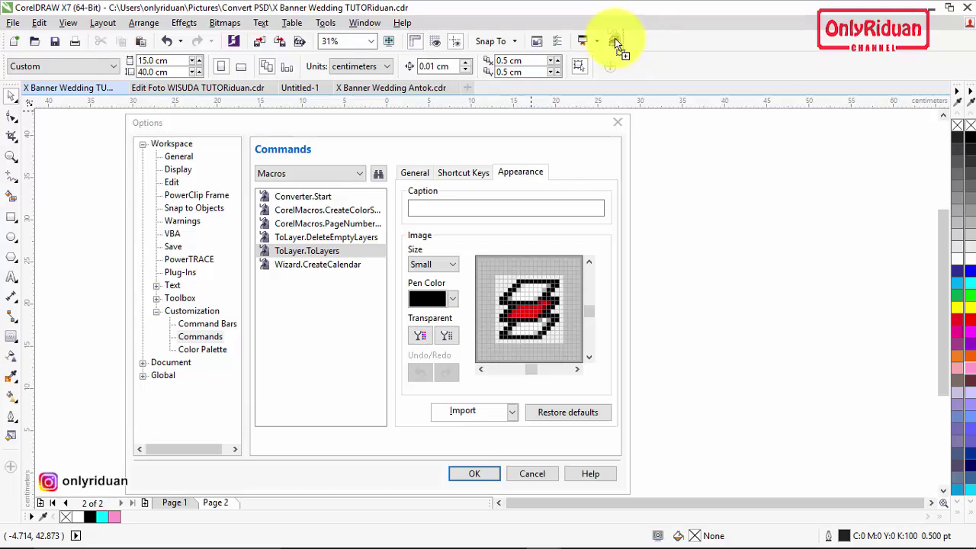
{"action": "left_click_drag", "start_coordinate": [614, 38], "coordinate": [614, 40]}
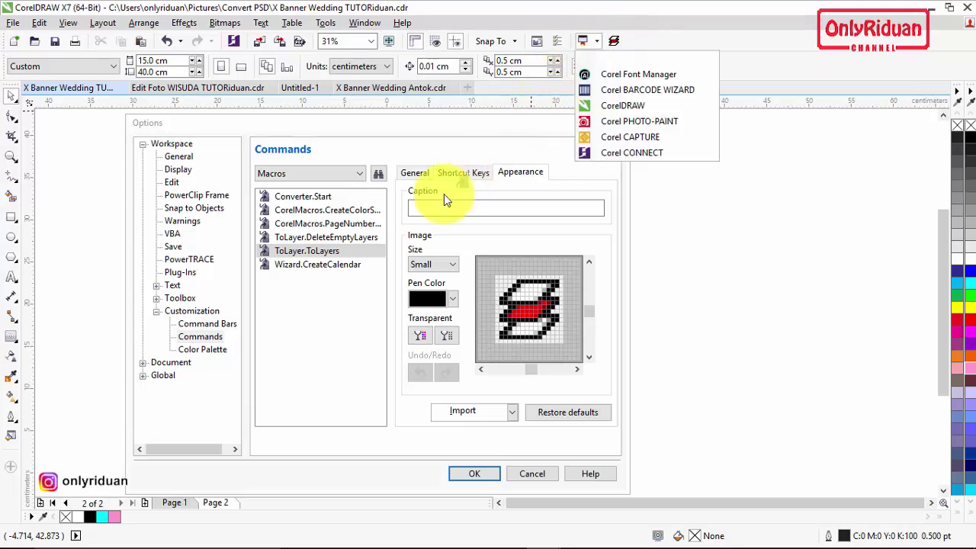
{"action": "left_click", "coordinate": [684, 192]}
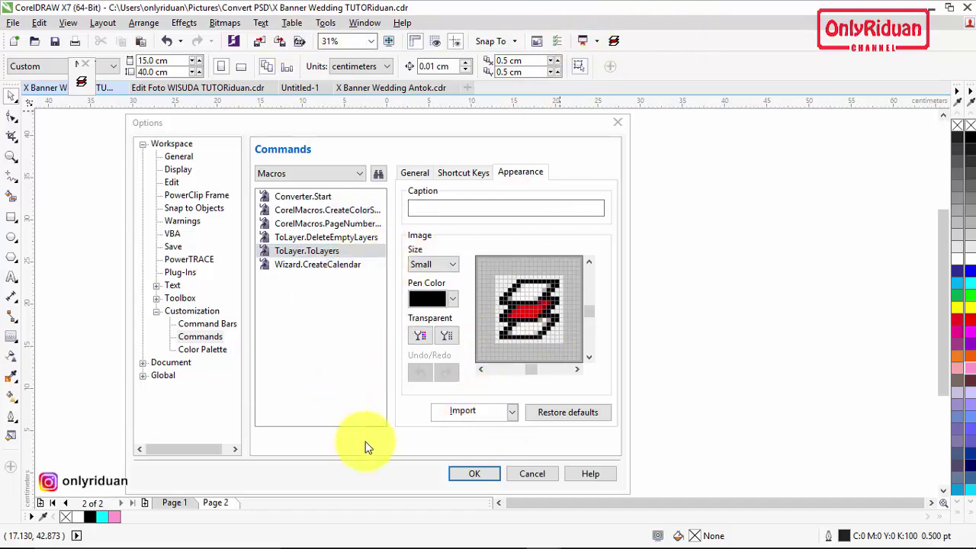
{"action": "left_click", "coordinate": [471, 474]}
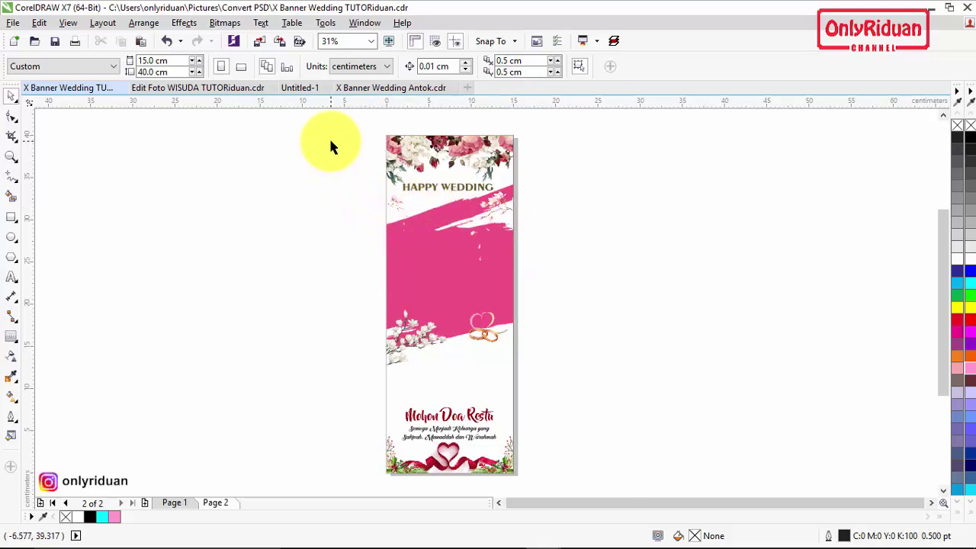
Open the Object Manager docker via Window > Dockers.
{"action": "left_click", "coordinate": [365, 23]}
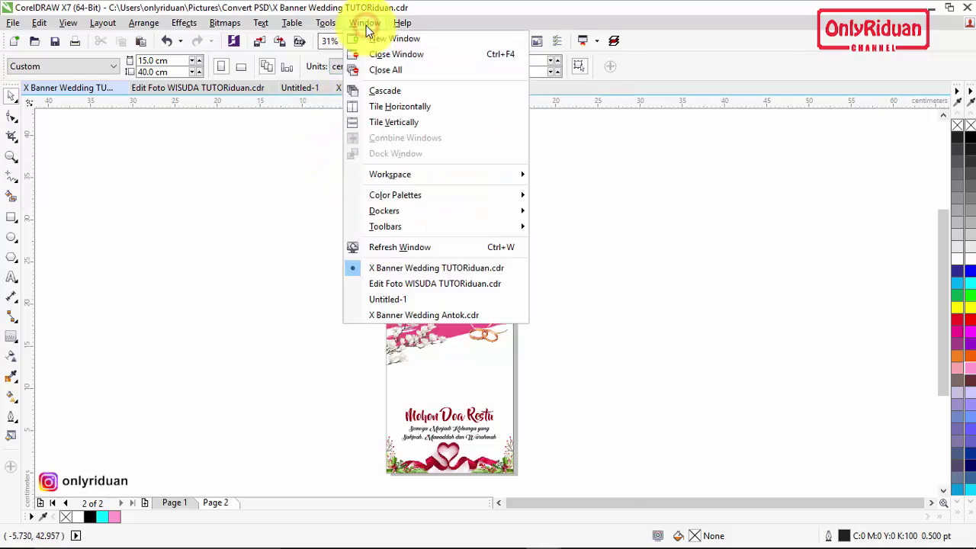
{"action": "mouse_move", "coordinate": [384, 210]}
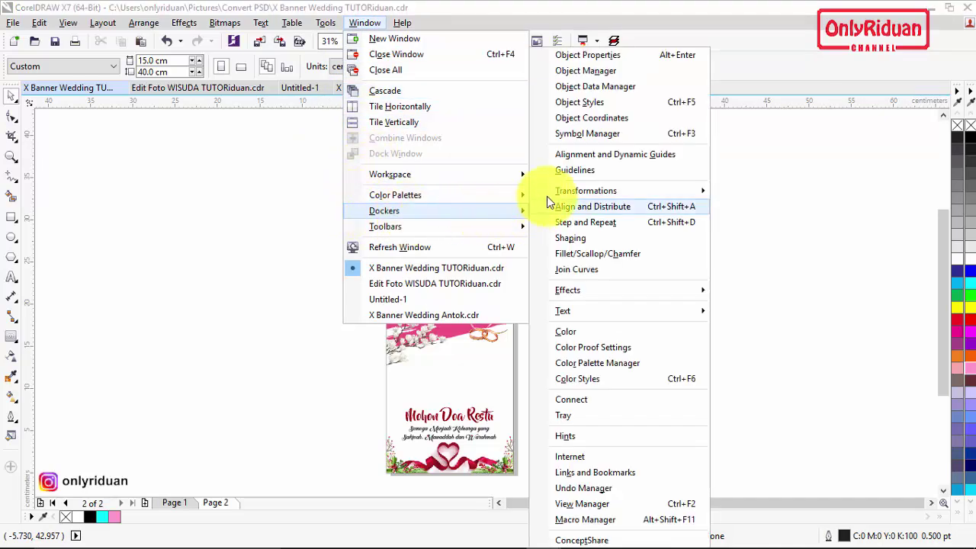
{"action": "left_click", "coordinate": [590, 72]}
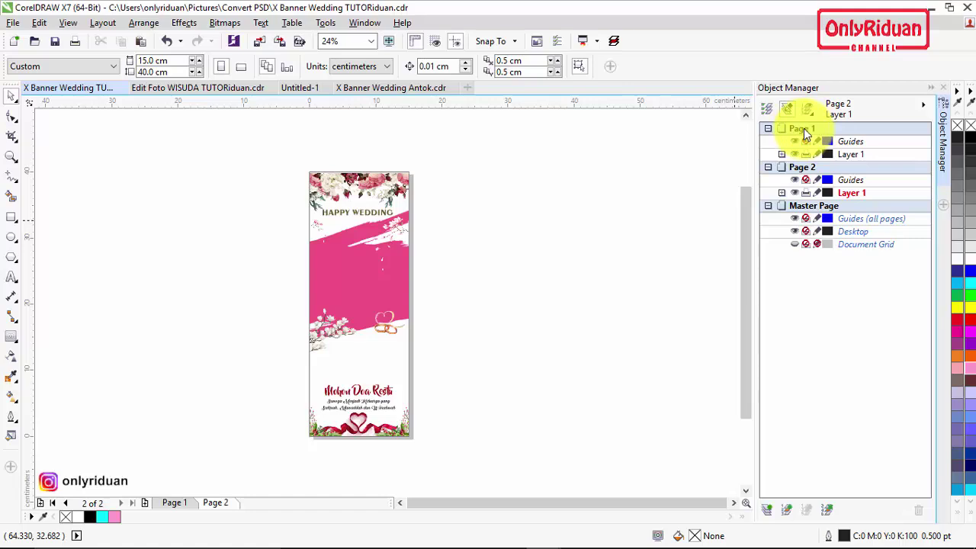
Select and cut all Happy Wedding objects on page 2.
{"action": "left_click", "coordinate": [216, 503]}
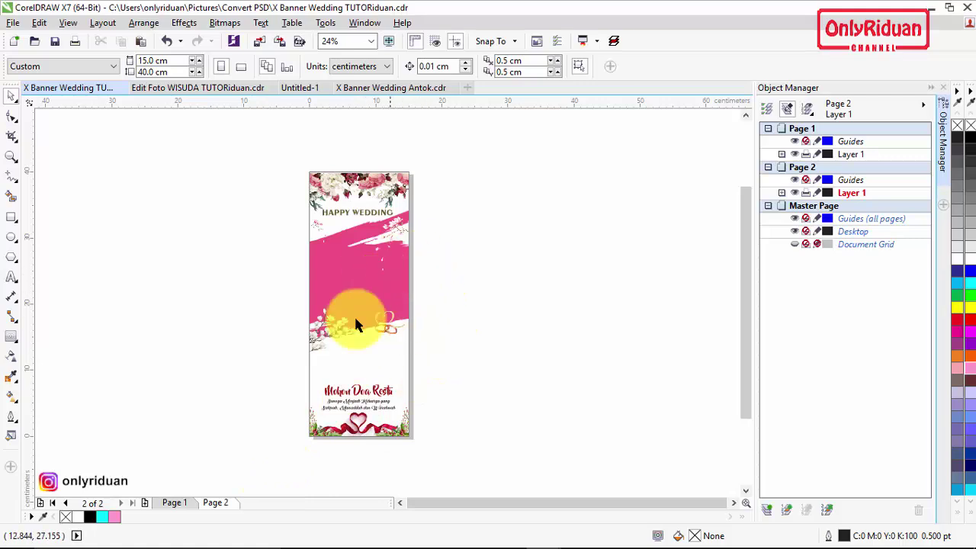
{"action": "mouse_move", "coordinate": [487, 449]}
{"action": "left_mouse_down"}
{"action": "mouse_move", "coordinate": [204, 256]}
{"action": "mouse_move", "coordinate": [220, 135]}
{"action": "left_mouse_up"}
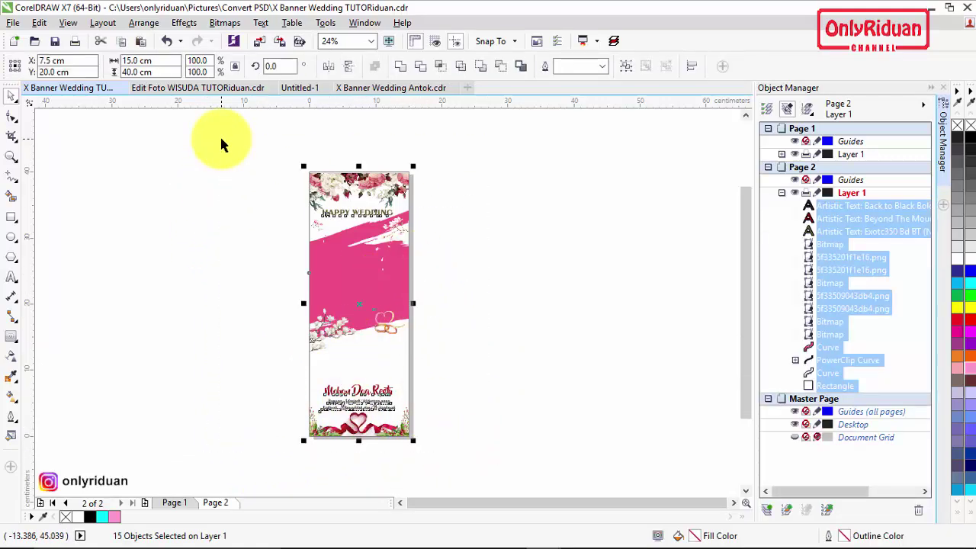
{"action": "key", "text": "Delete"}
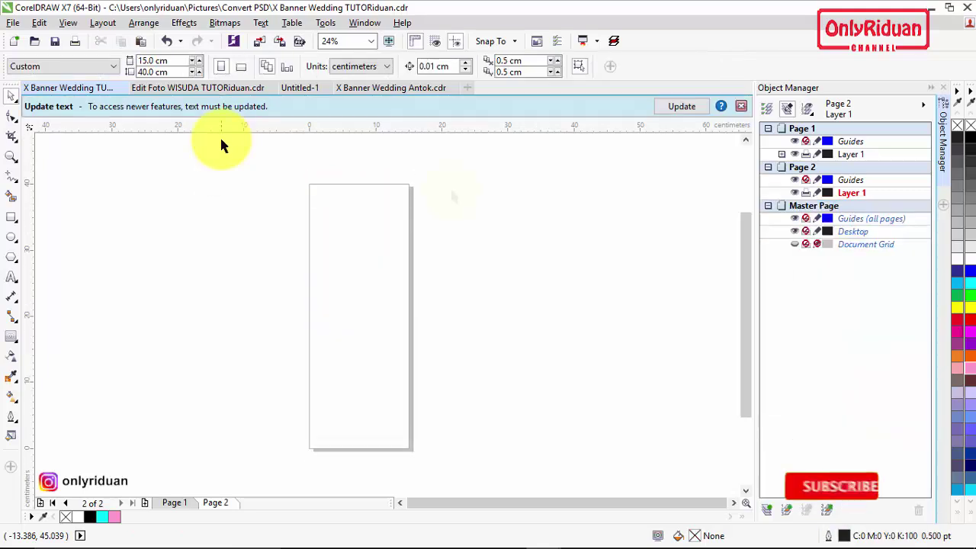
Create a new 15 × 40 cm document in centimetres.
{"action": "left_click", "coordinate": [467, 88]}
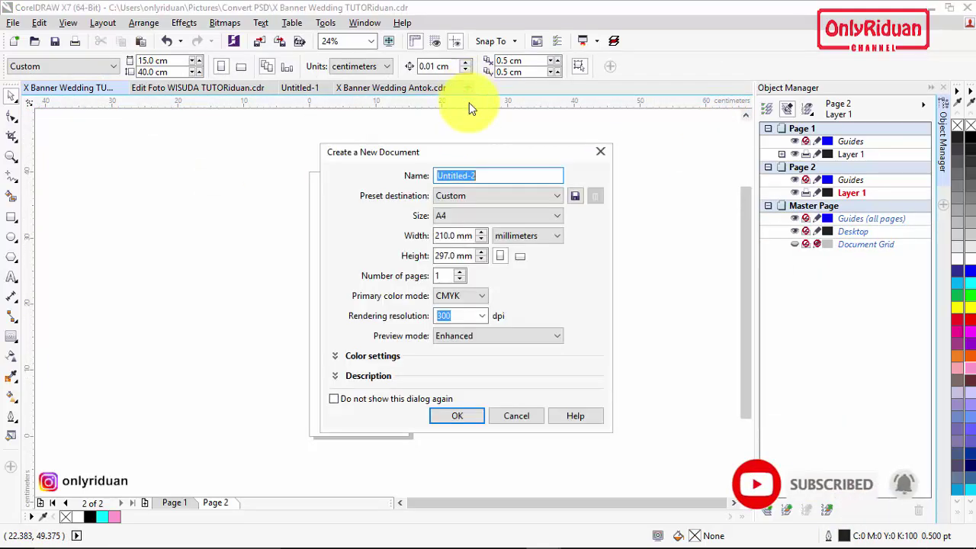
{"action": "left_click", "coordinate": [515, 236]}
{"action": "left_click", "coordinate": [516, 357]}
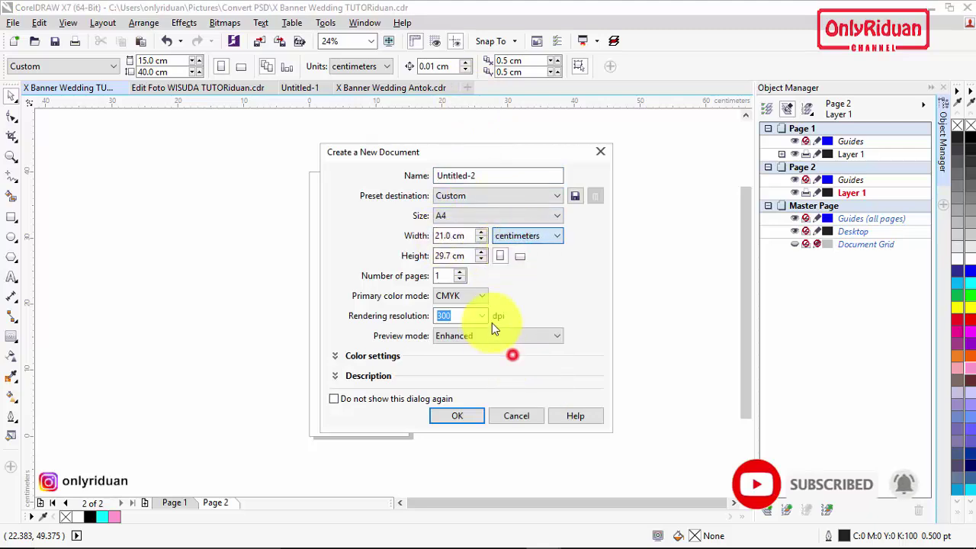
{"action": "double_click", "coordinate": [448, 236]}
{"action": "type", "text": "15"}
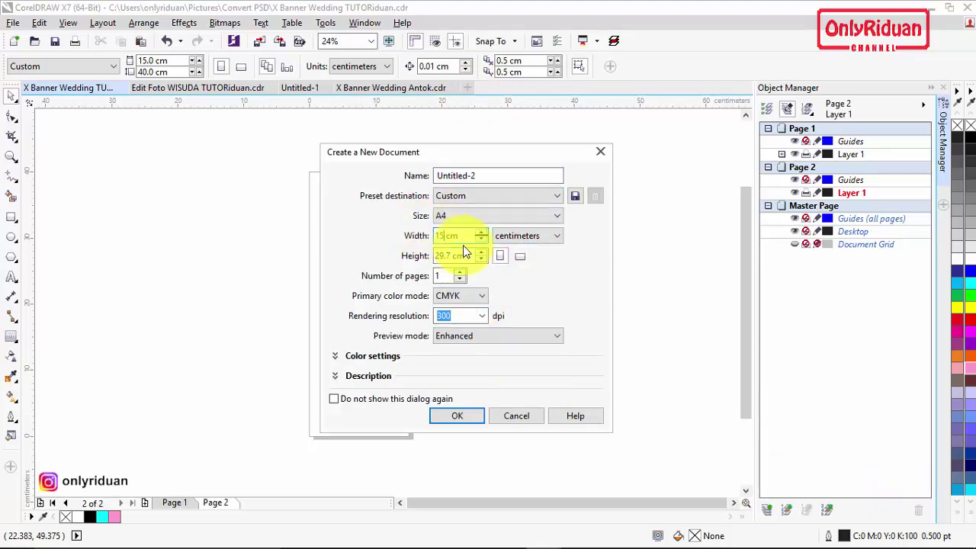
{"action": "double_click", "coordinate": [448, 255]}
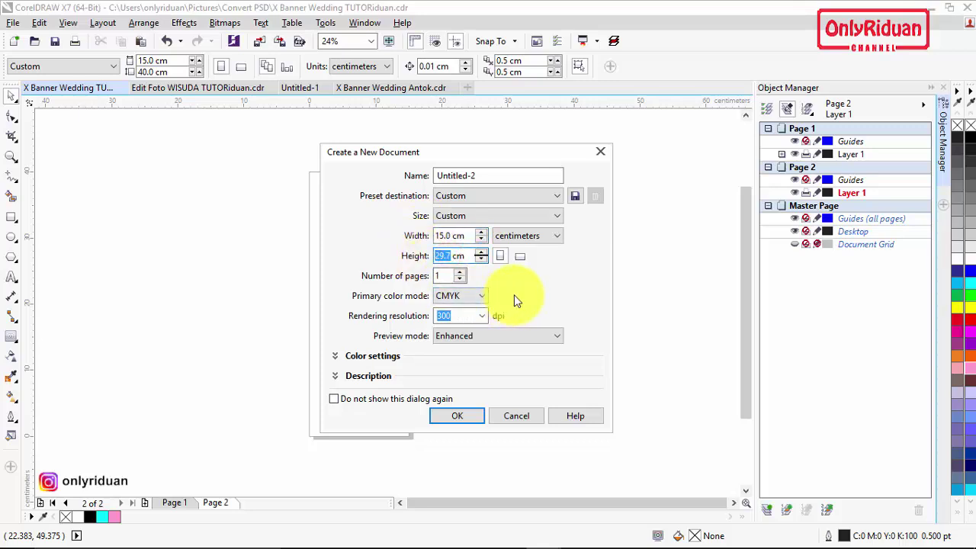
{"action": "type", "text": "40"}
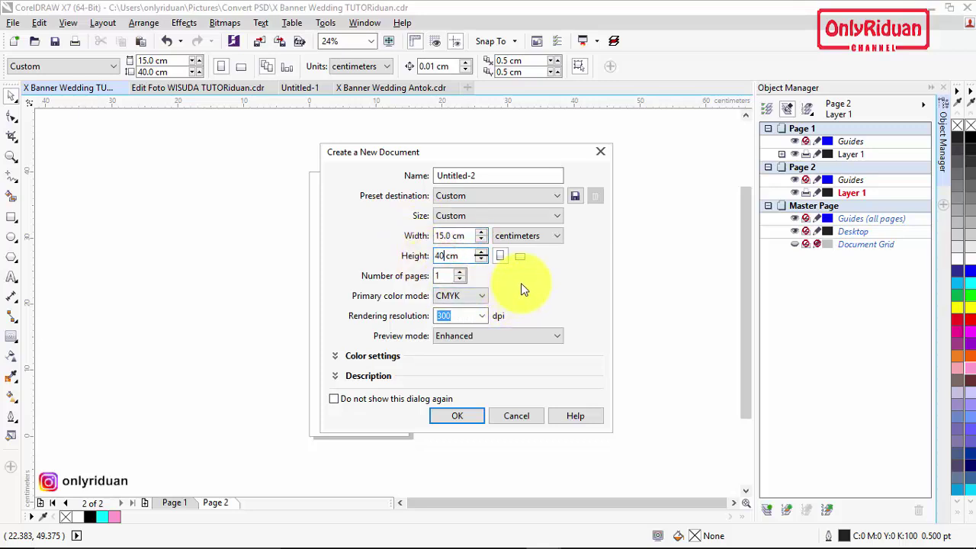
{"action": "key", "text": "Return"}
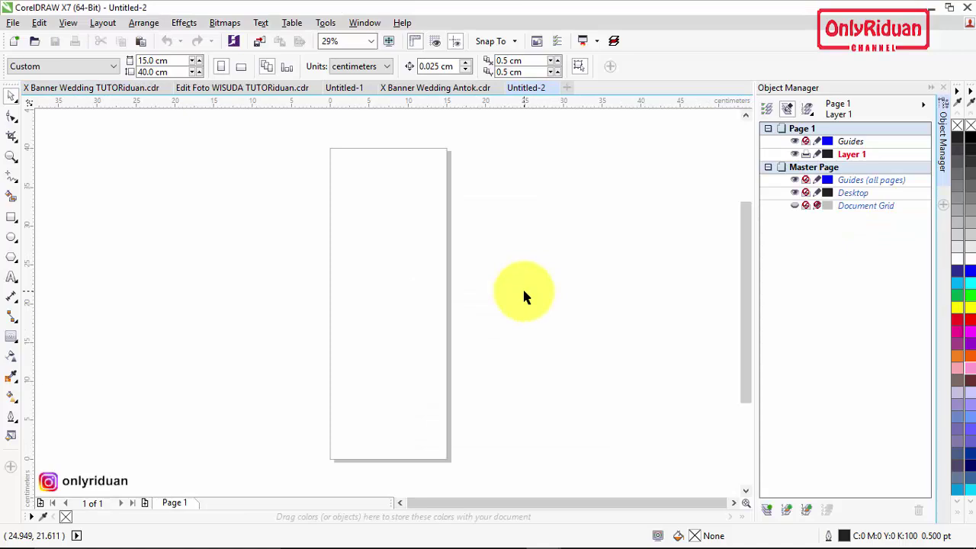
Paste the banner into it, then return to page 1 of the original file.
{"action": "key", "text": "ctrl+v"}
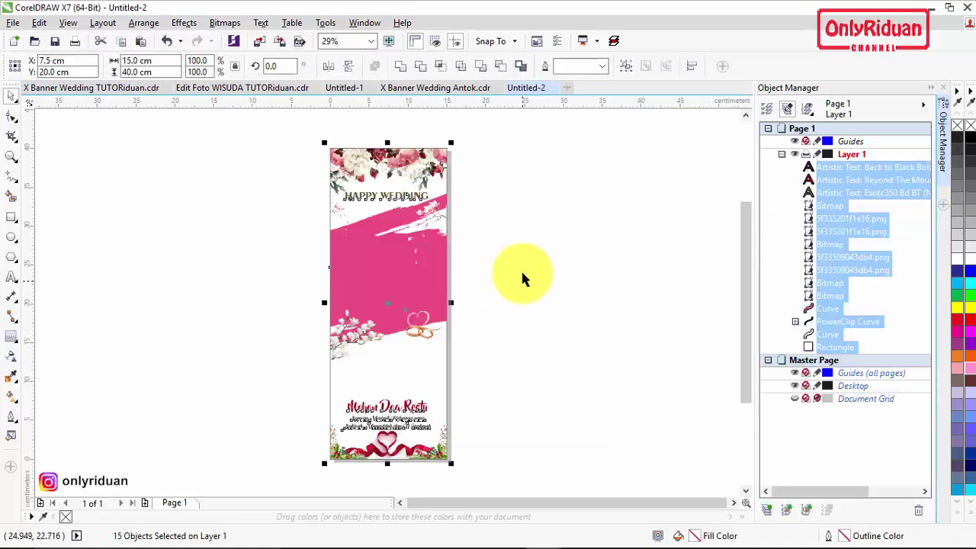
{"action": "left_click", "coordinate": [523, 270]}
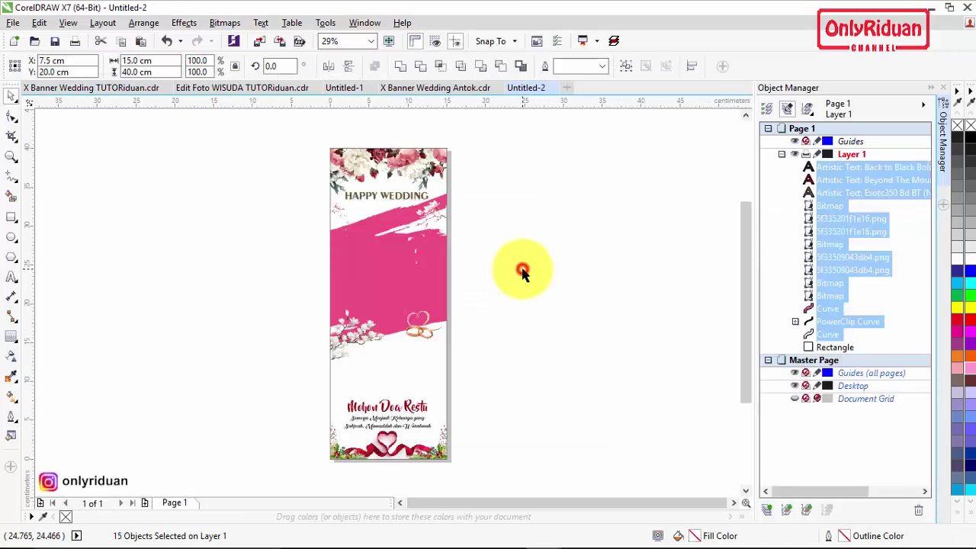
{"action": "left_click", "coordinate": [87, 88]}
{"action": "left_click", "coordinate": [174, 501]}
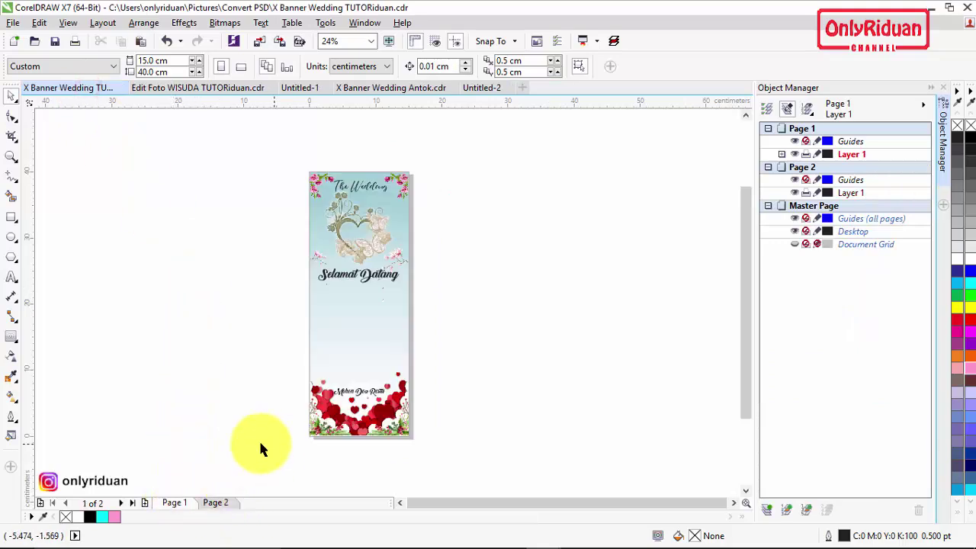
Delete empty page 2 and marquee-select all Selamat Datang objects on page 1.
{"action": "left_click", "coordinate": [219, 504]}
{"action": "right_click", "coordinate": [219, 503]}
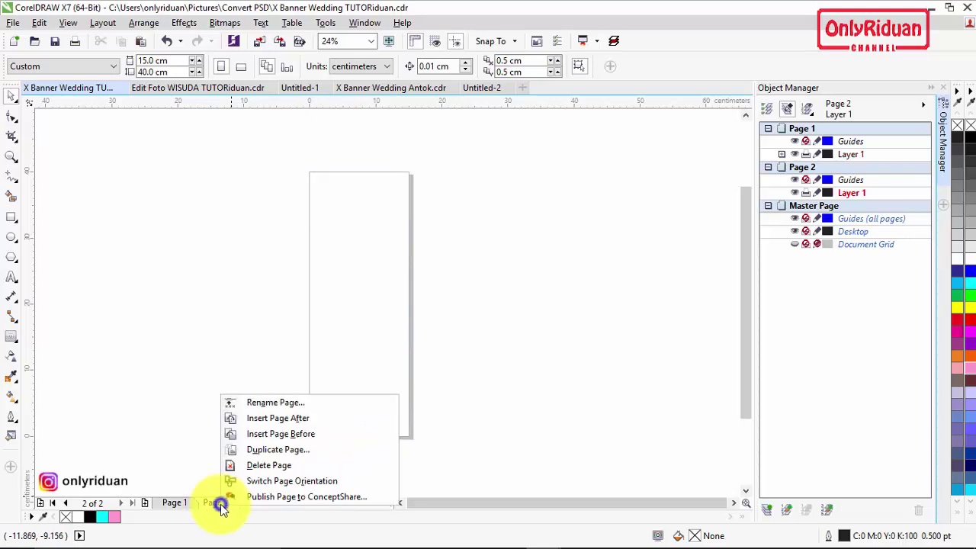
{"action": "left_click", "coordinate": [266, 466]}
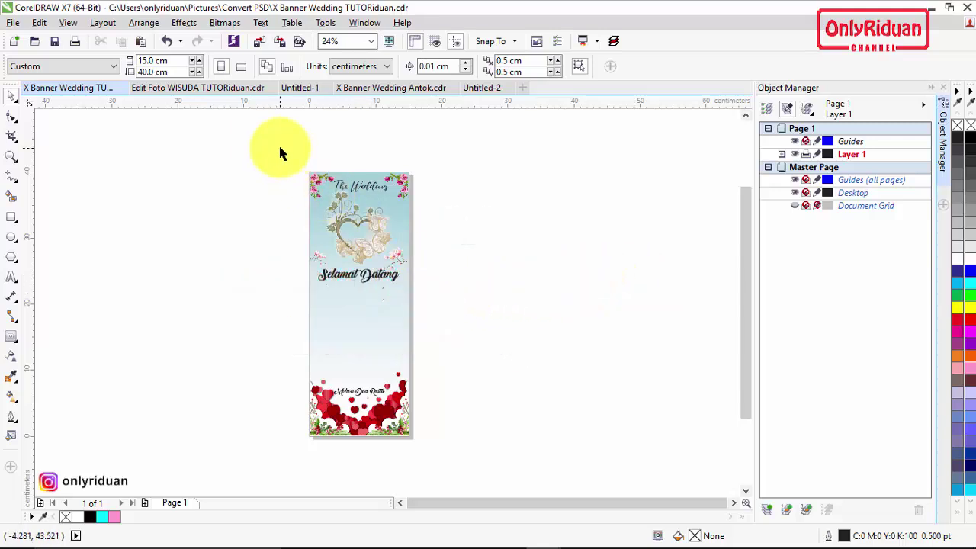
{"action": "left_click_drag", "start_coordinate": [280, 147], "coordinate": [437, 467]}
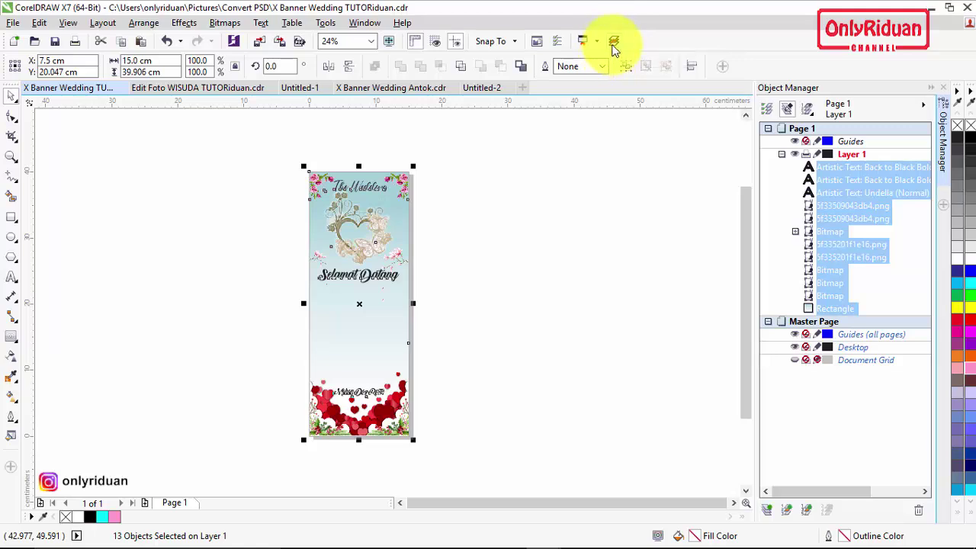
Run the ToLayers toolbar button to split the 13 objects into Layer-1 to Layer-13.
{"action": "left_click", "coordinate": [613, 42]}
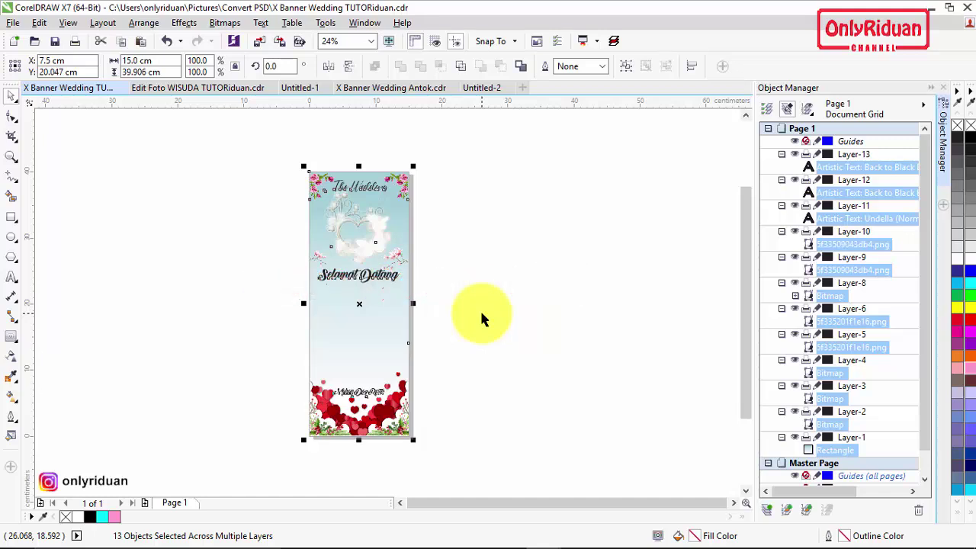
Export the banner as Photoshop PSD 'X Banner Wedding01.psd' into the Convert CDR to PSD folder.
{"action": "left_click", "coordinate": [13, 22]}
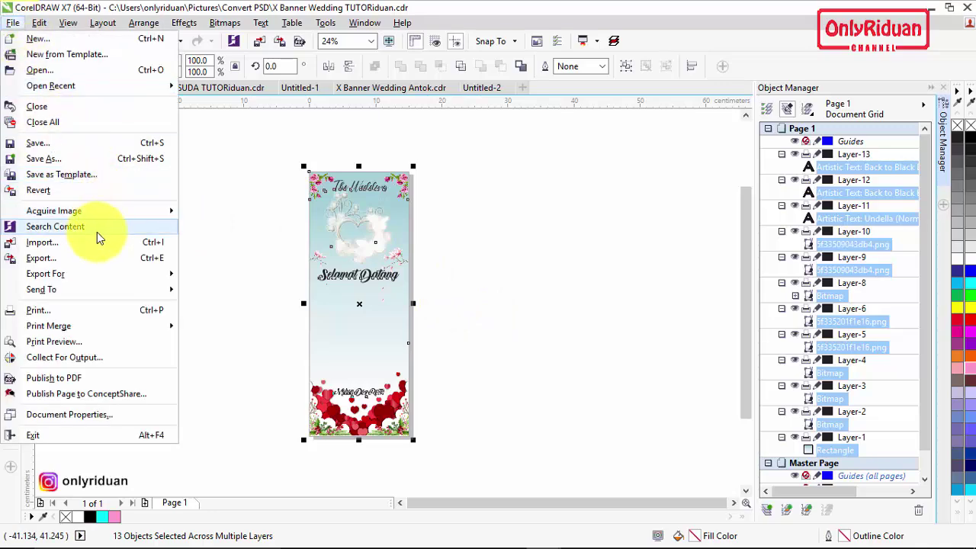
{"action": "left_click", "coordinate": [59, 257]}
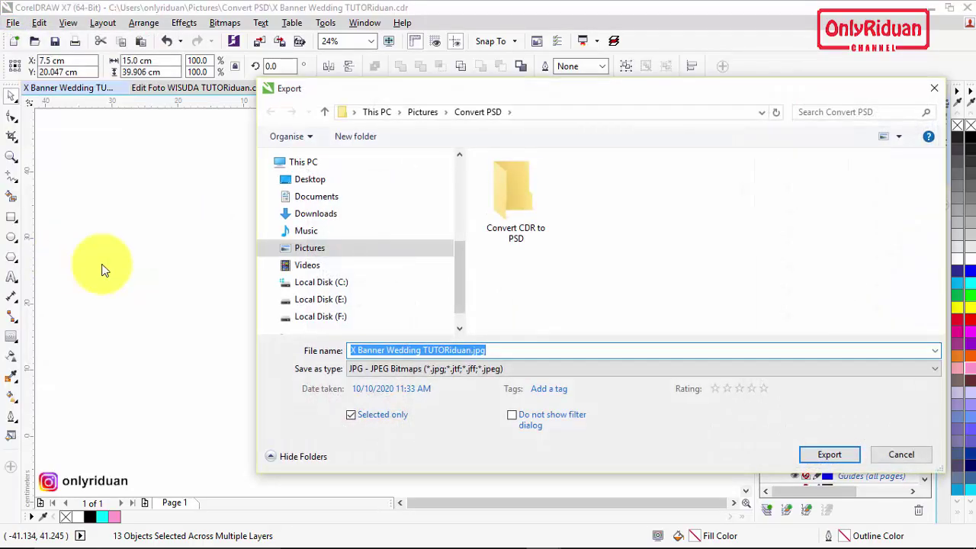
{"action": "double_click", "coordinate": [520, 202]}
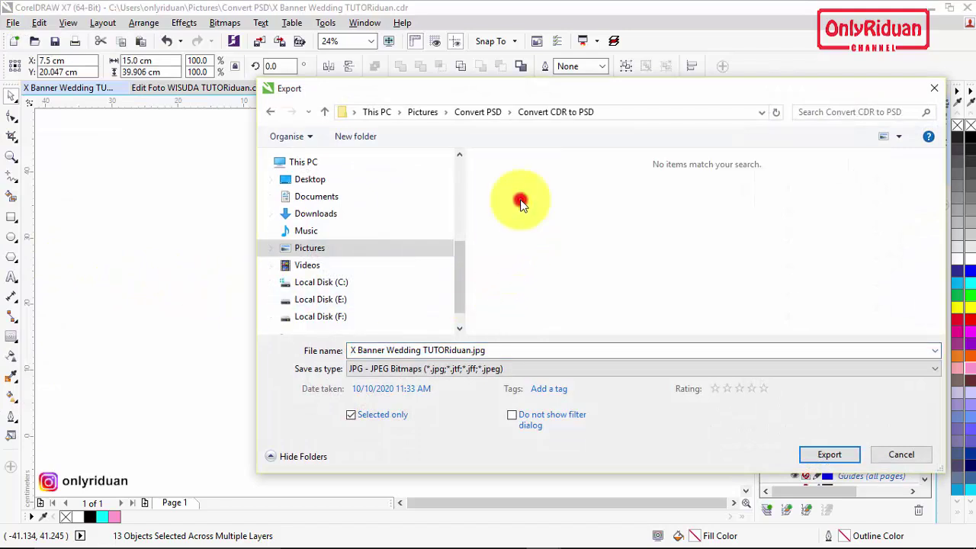
{"action": "left_click", "coordinate": [417, 374]}
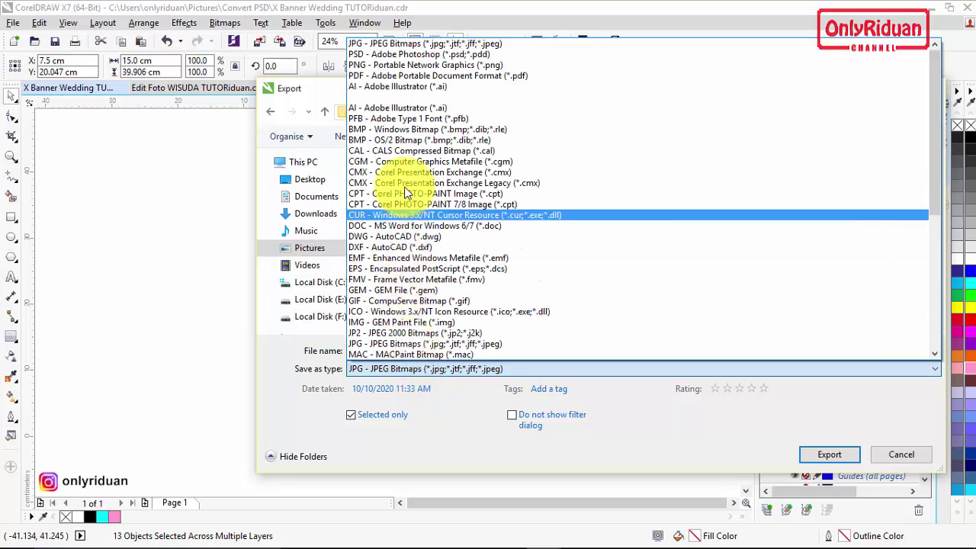
{"action": "left_click", "coordinate": [393, 55]}
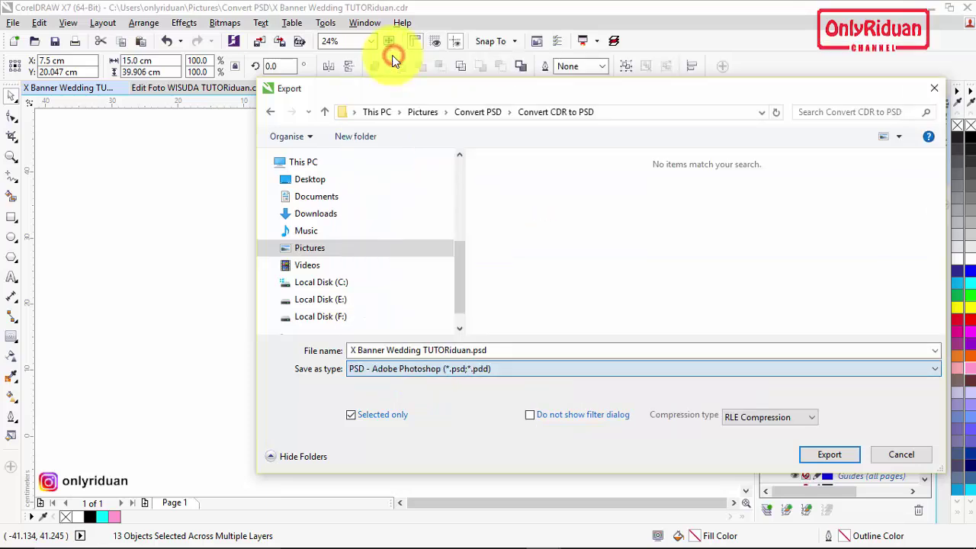
{"action": "left_click", "coordinate": [472, 350]}
{"action": "key", "text": "BackSpace"}
{"action": "key", "text": "BackSpace"}
{"action": "type", "text": "01"}
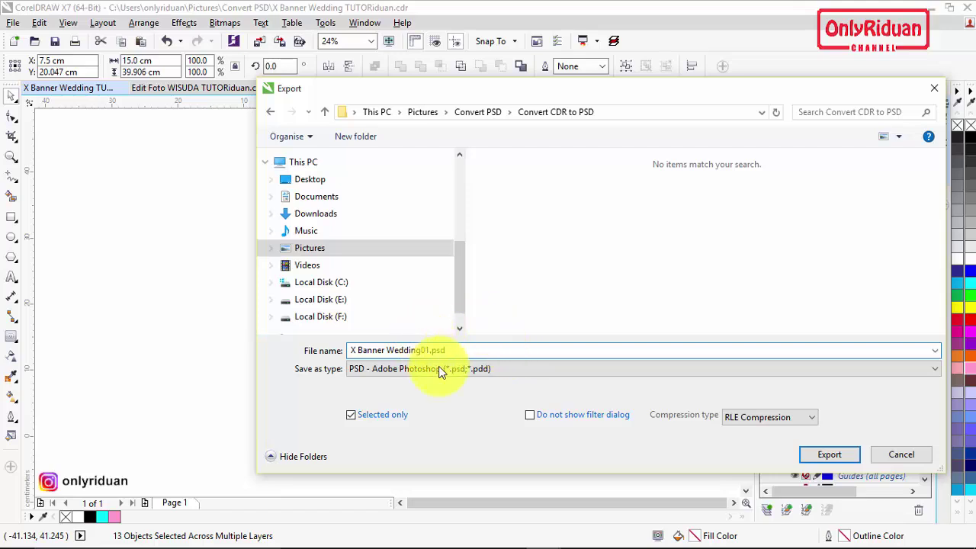
{"action": "left_click", "coordinate": [829, 455]}
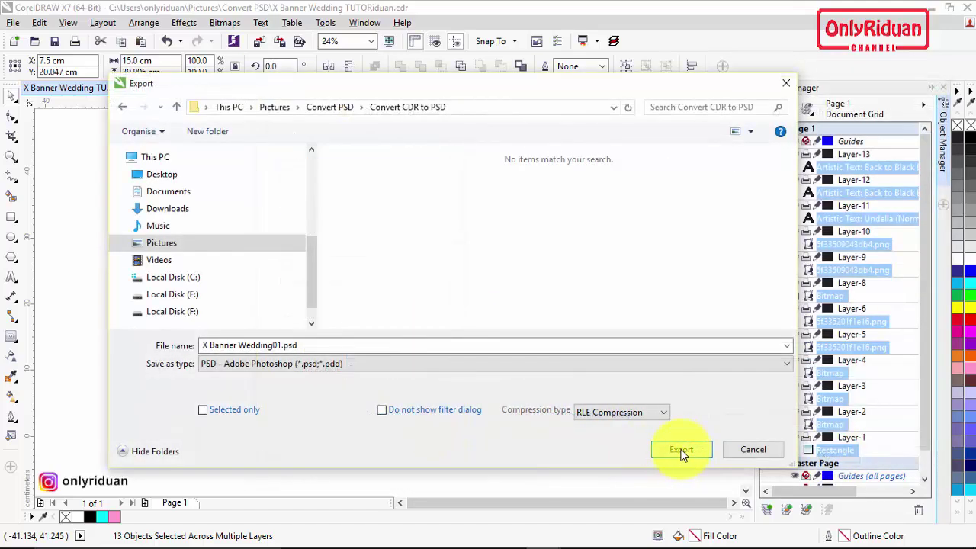
{"action": "left_click", "coordinate": [683, 451]}
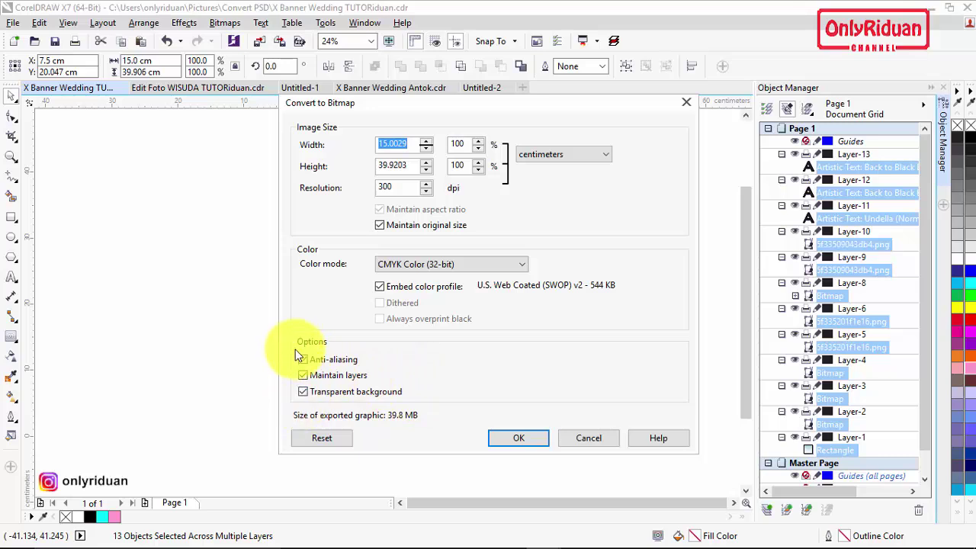
Confirm the Convert to Bitmap settings with anti-aliasing, maintained layers and transparent background on.
{"action": "left_click", "coordinate": [303, 393]}
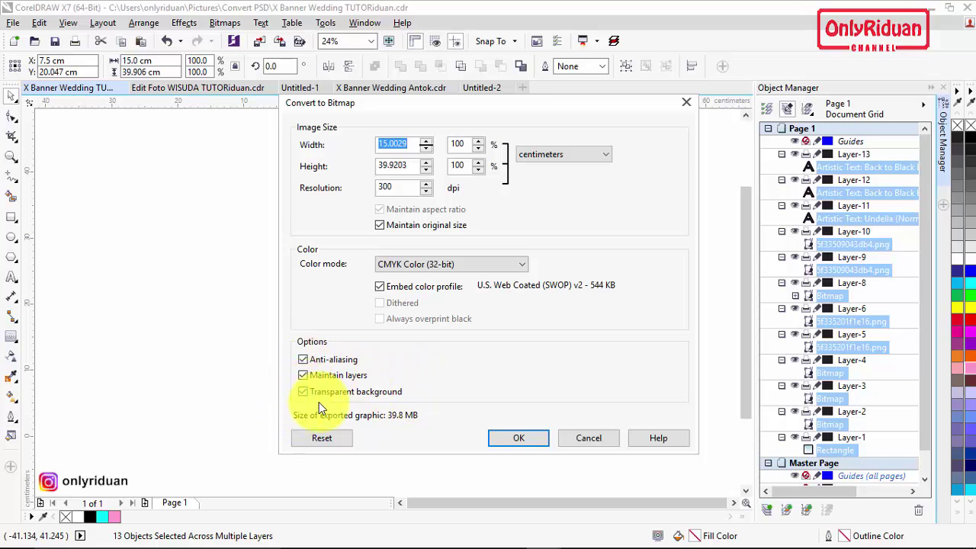
{"action": "left_click", "coordinate": [302, 374]}
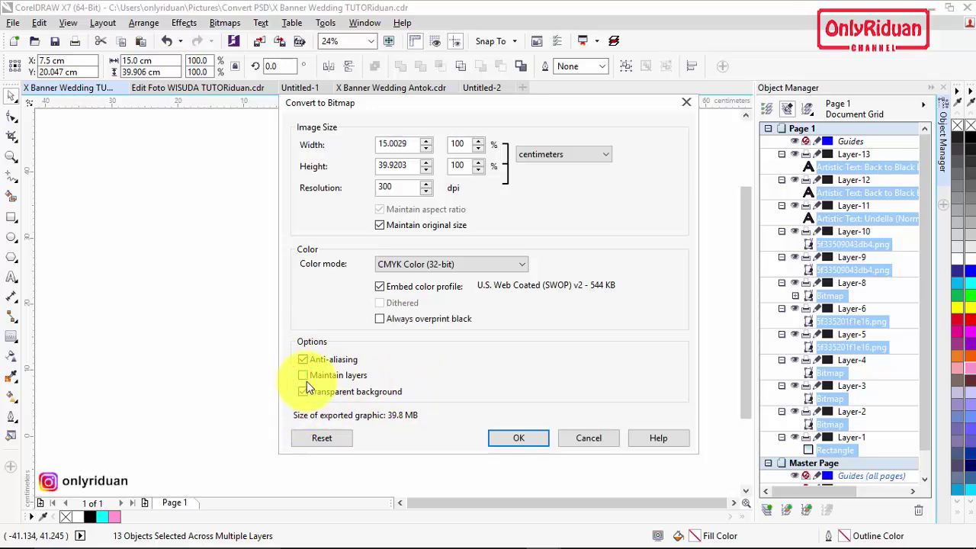
{"action": "left_click", "coordinate": [301, 373]}
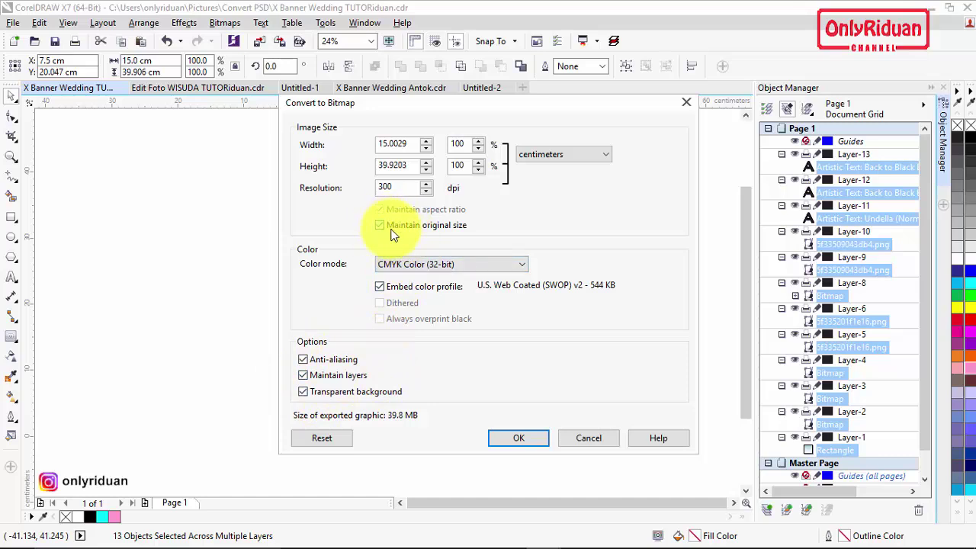
{"action": "left_click", "coordinate": [518, 438]}
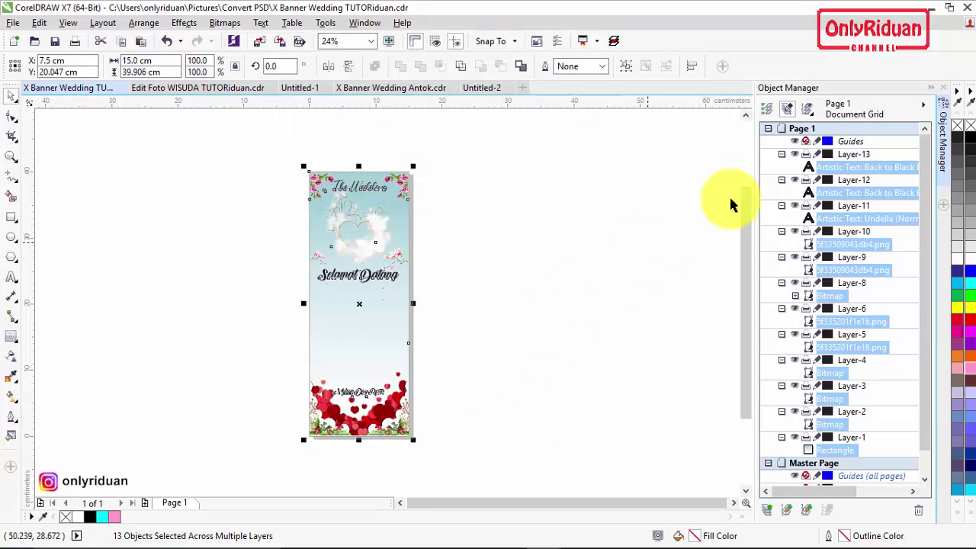
Open X Banner Wedding01.psd in Adobe Photoshop.
{"action": "left_click", "coordinate": [615, 538]}
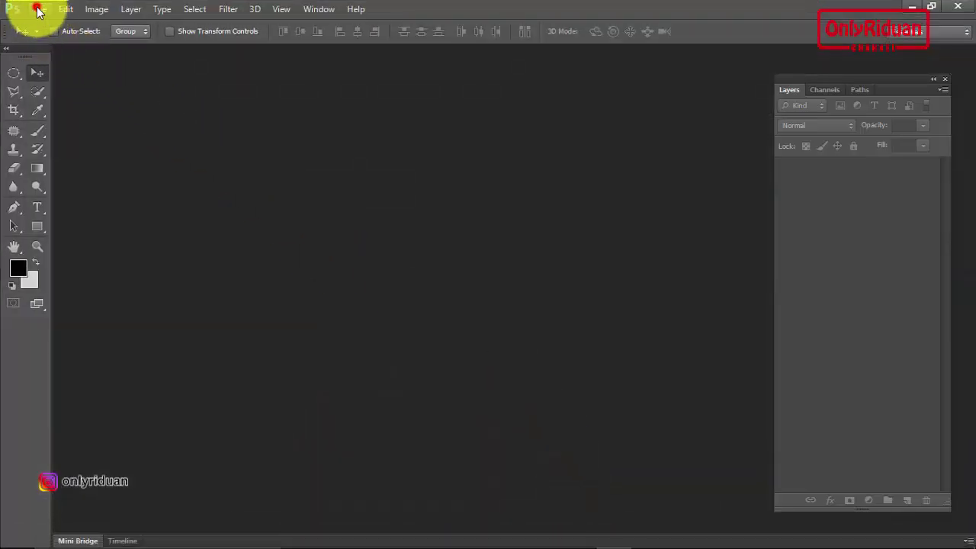
{"action": "left_click", "coordinate": [40, 11]}
{"action": "left_click", "coordinate": [53, 35]}
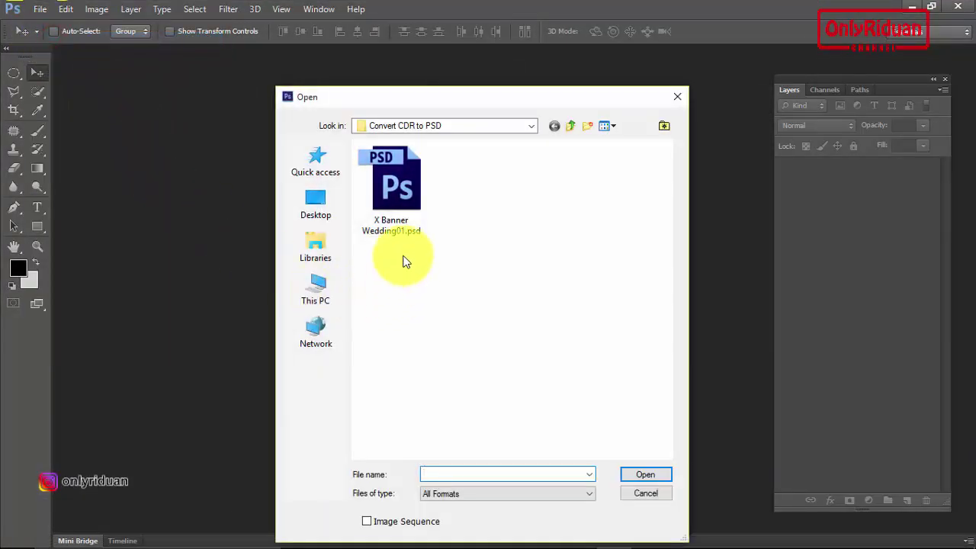
{"action": "left_click", "coordinate": [393, 190]}
{"action": "left_click", "coordinate": [642, 476]}
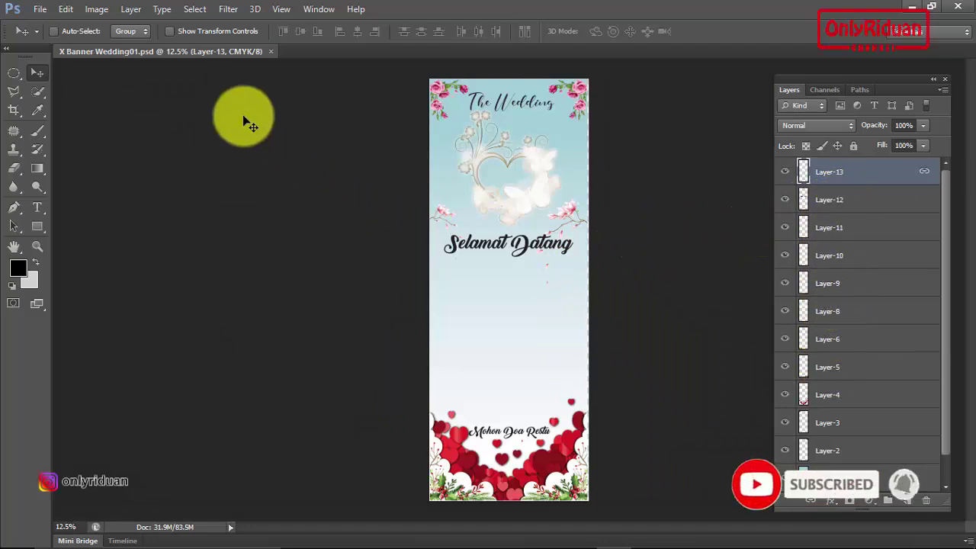
With transform controls shown, inspect Layer-12 through Layer-9, then minimise Photoshop.
{"action": "left_click", "coordinate": [182, 32]}
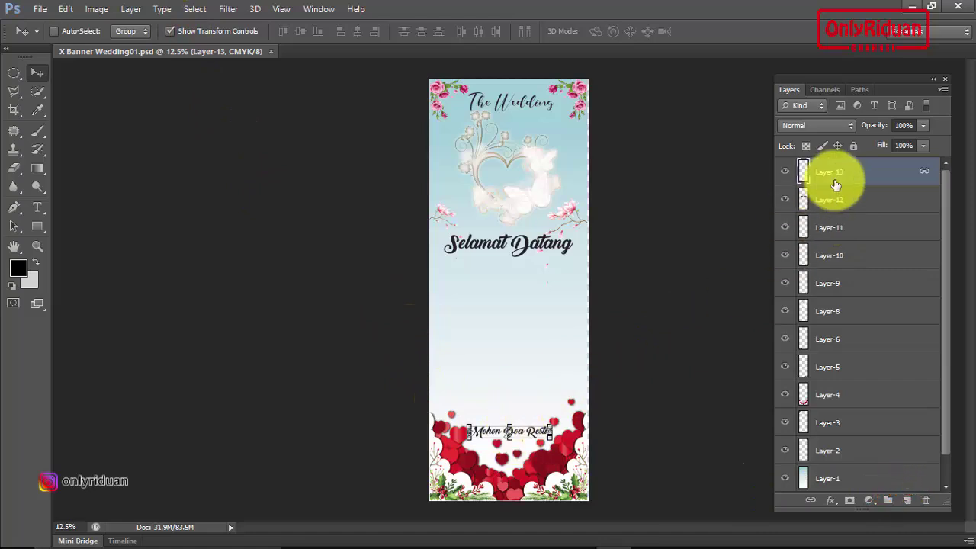
{"action": "left_click", "coordinate": [827, 205]}
{"action": "left_click", "coordinate": [837, 228]}
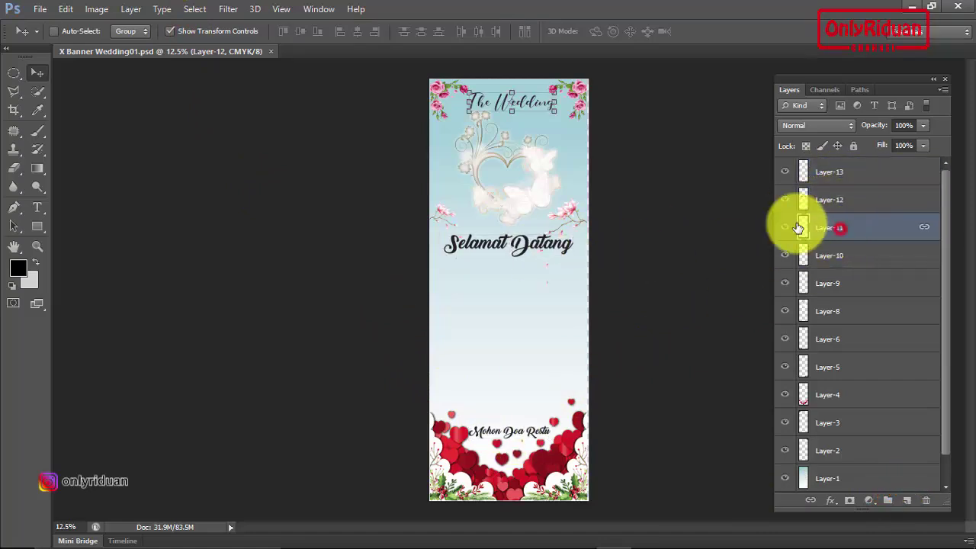
{"action": "left_click", "coordinate": [845, 255]}
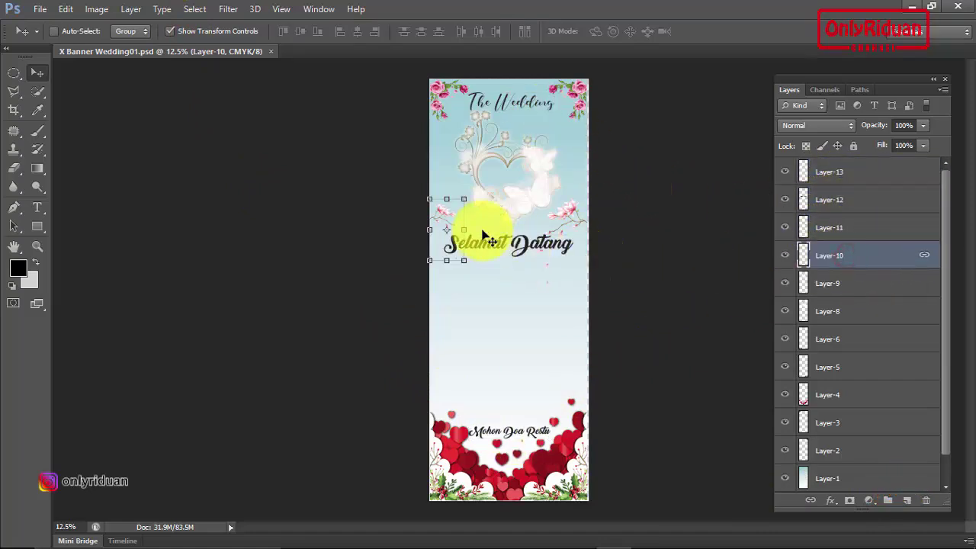
{"action": "left_click", "coordinate": [827, 283]}
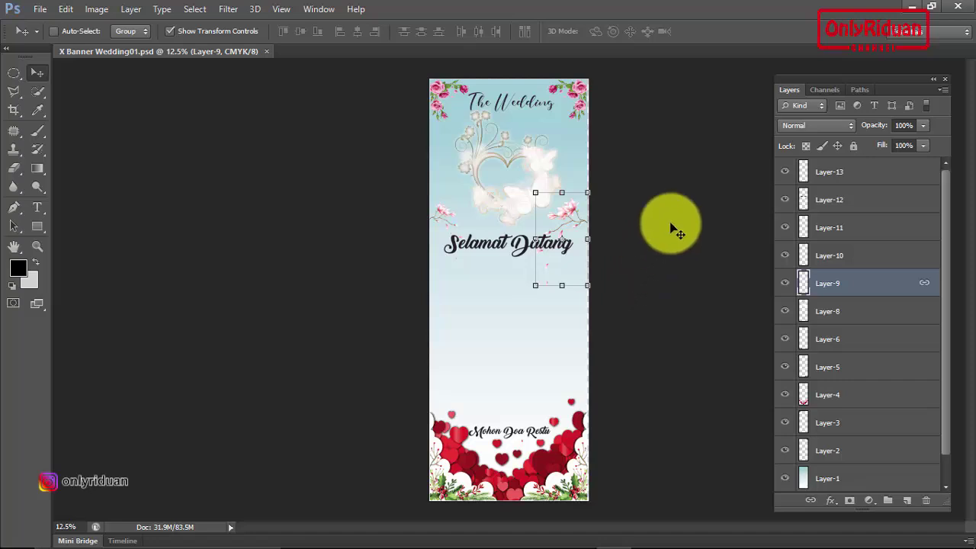
{"action": "left_click", "coordinate": [907, 10]}
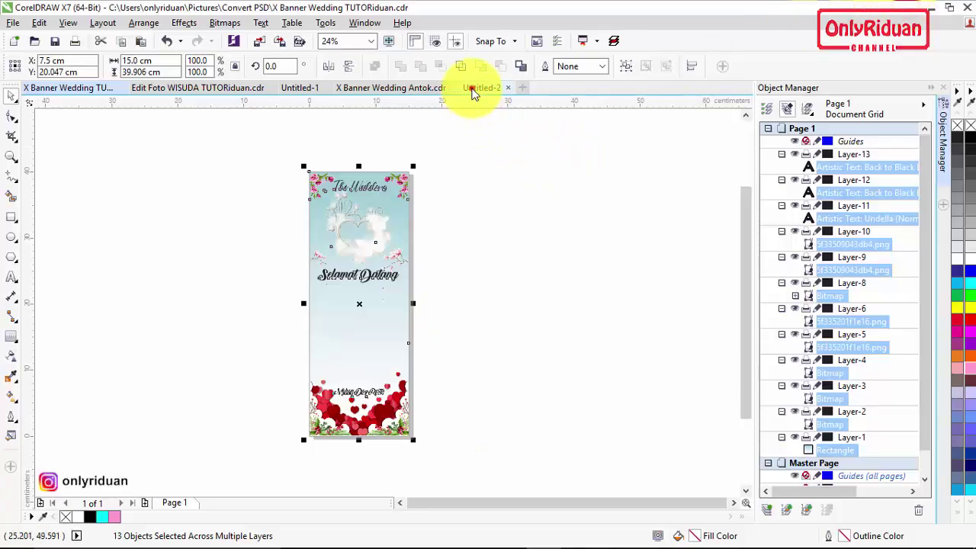
On the pink Untitled-2 banner, select all objects and split them into 15 layers with ToLayers.
{"action": "left_click", "coordinate": [470, 88]}
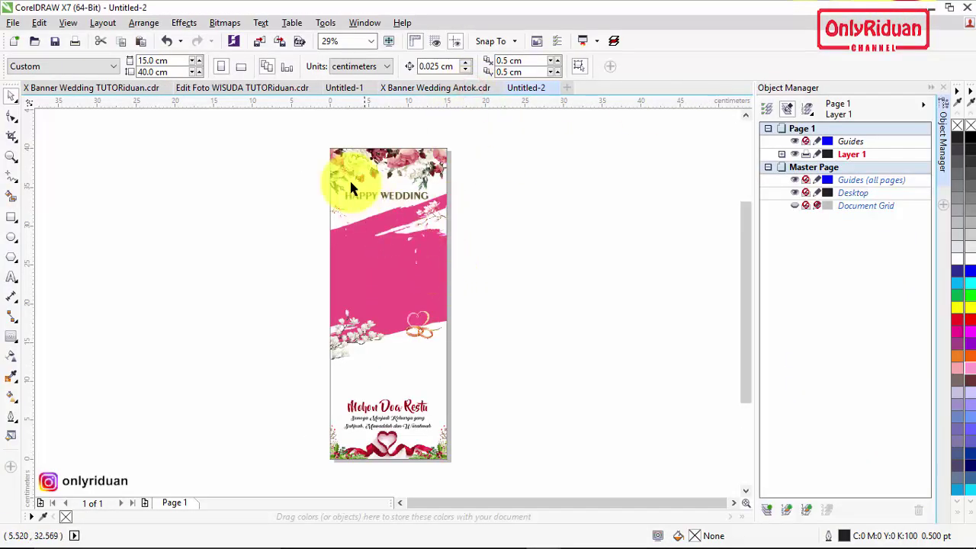
{"action": "left_click_drag", "start_coordinate": [301, 133], "coordinate": [486, 468]}
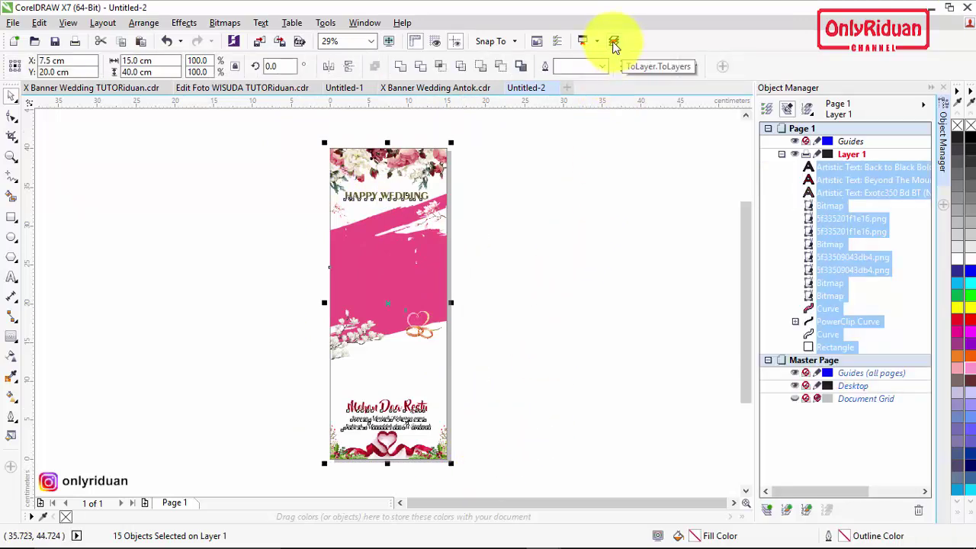
{"action": "left_click", "coordinate": [615, 44]}
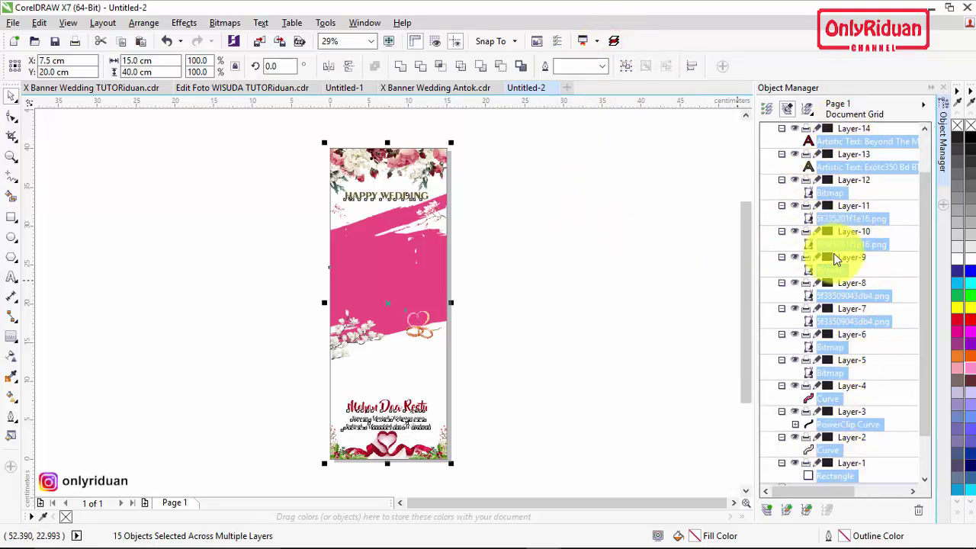
{"action": "mouse_move", "coordinate": [924, 229]}
{"action": "left_mouse_down"}
{"action": "mouse_move", "coordinate": [923, 282]}
{"action": "mouse_move", "coordinate": [925, 198]}
{"action": "left_mouse_up"}
{"action": "scroll", "coordinate": [869, 240], "scroll_direction": "up", "scroll_amount": 1}
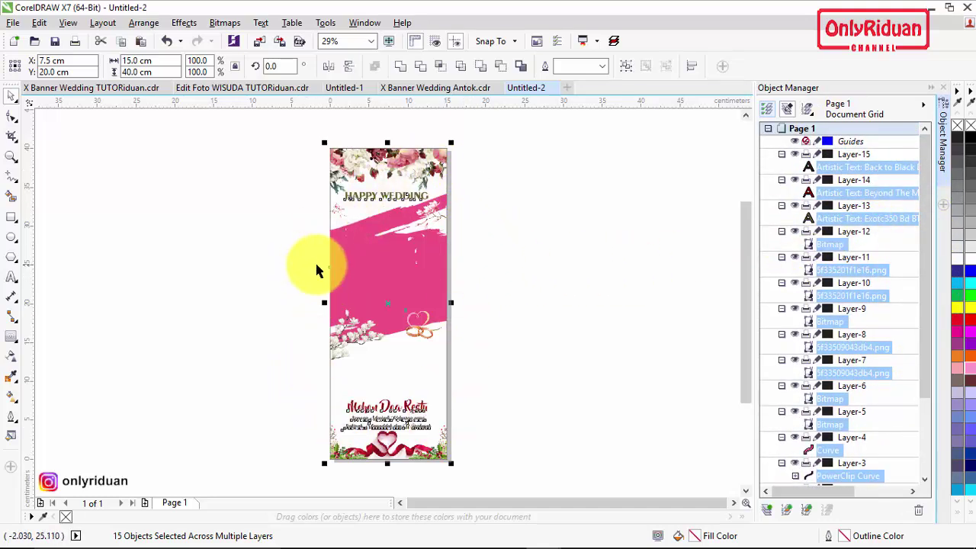
Export the pink banner as layered PSD 'X Banner Wedding02.psd', keeping separate layers.
{"action": "left_click", "coordinate": [9, 24]}
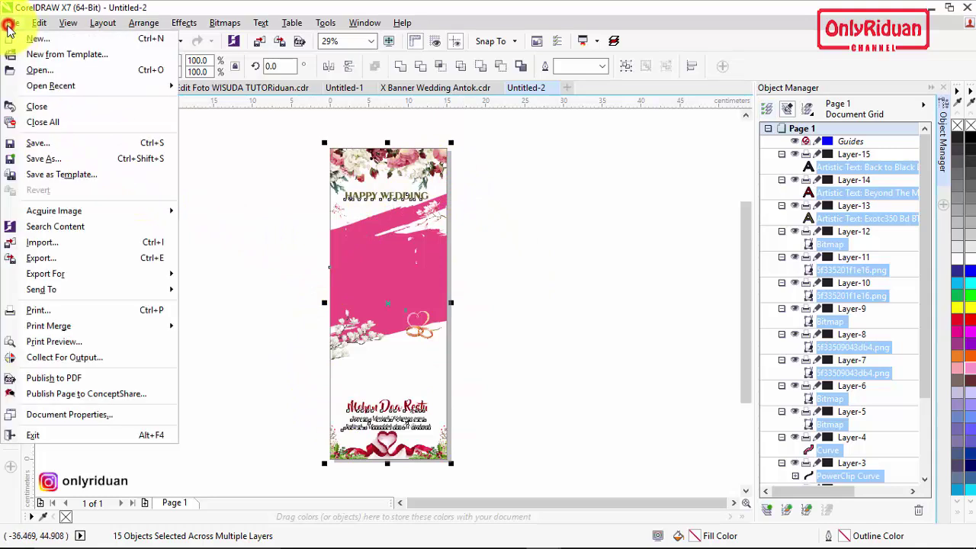
{"action": "left_click", "coordinate": [66, 257]}
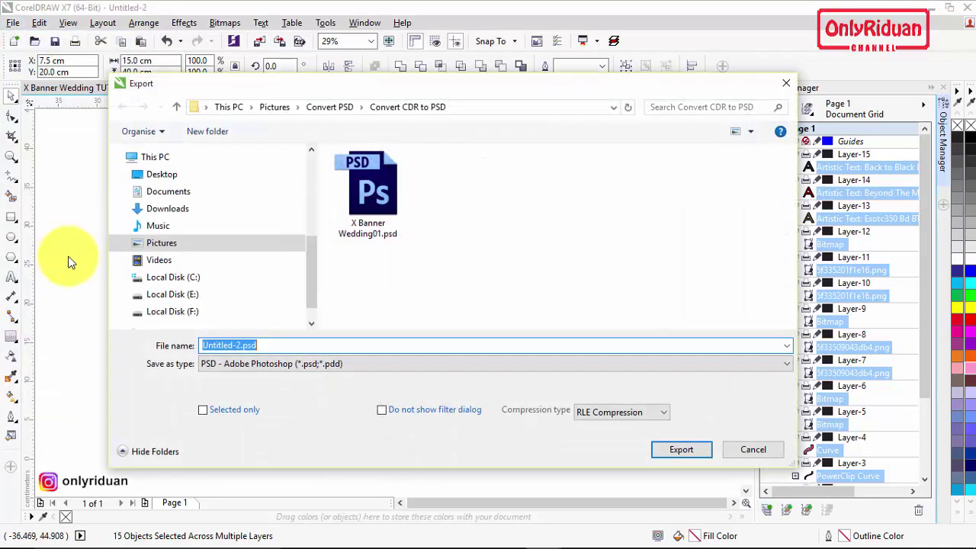
{"action": "left_click", "coordinate": [349, 261]}
{"action": "left_click", "coordinate": [261, 344]}
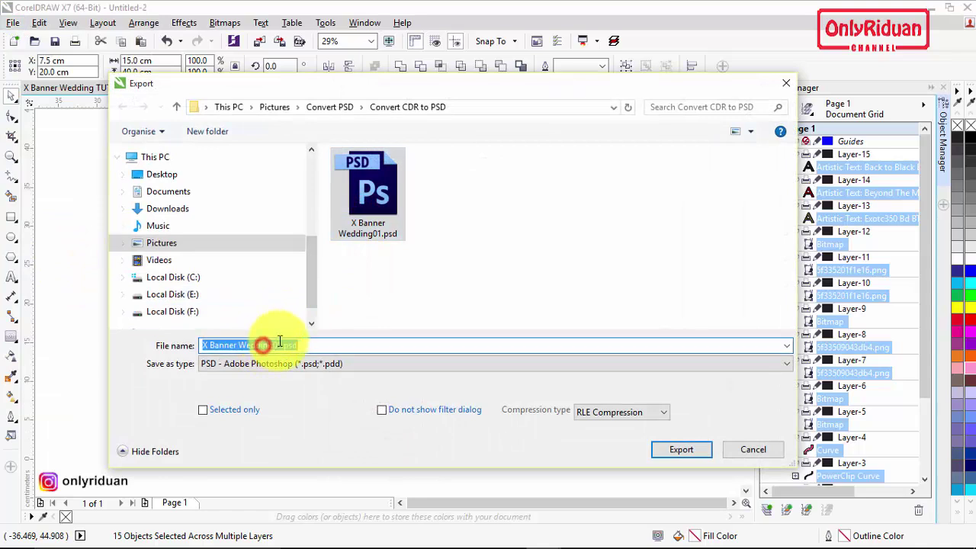
{"action": "key", "text": "BackSpace"}
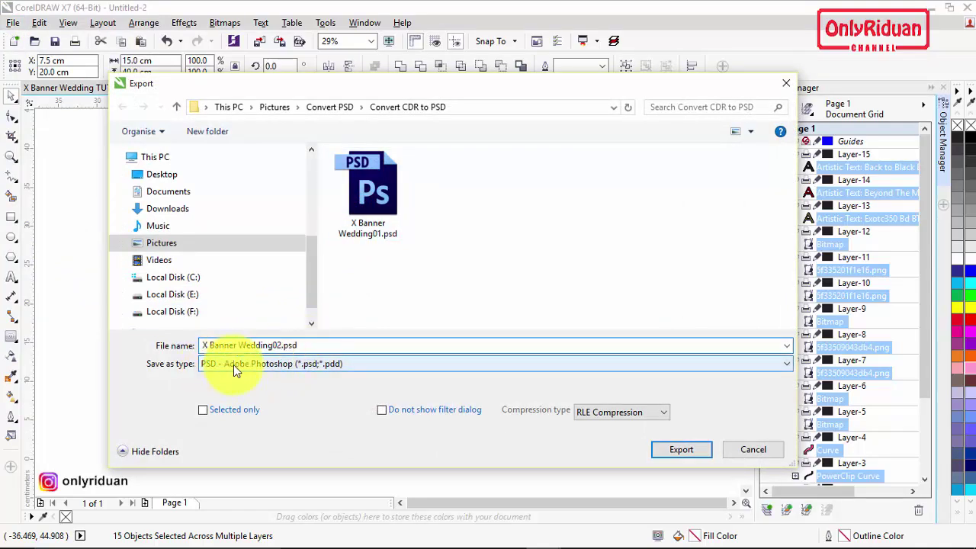
{"action": "left_click", "coordinate": [678, 448]}
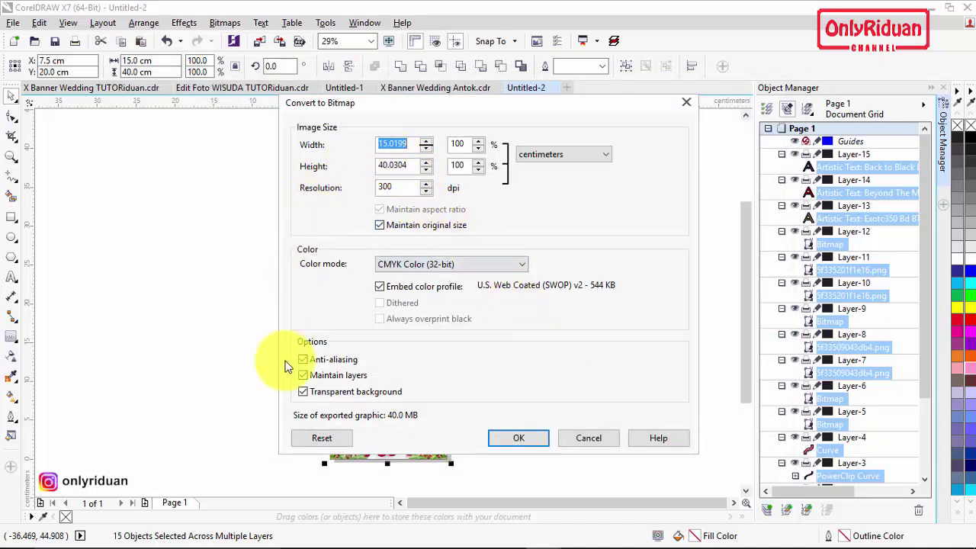
{"action": "left_click", "coordinate": [517, 438]}
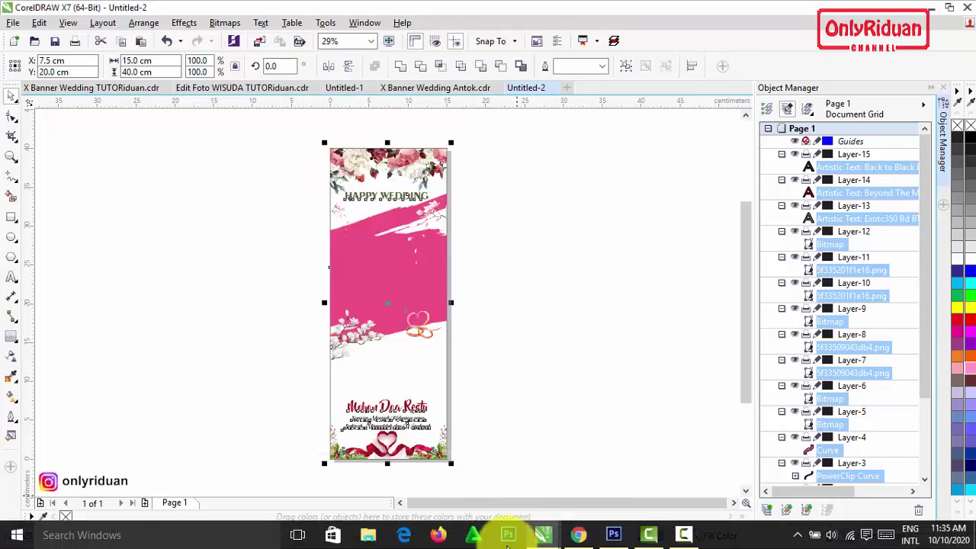
Open X Banner Wedding02.psd in Photoshop, check Layer-4's brush-stroke artwork, then minimise Photoshop.
{"action": "left_click", "coordinate": [609, 536]}
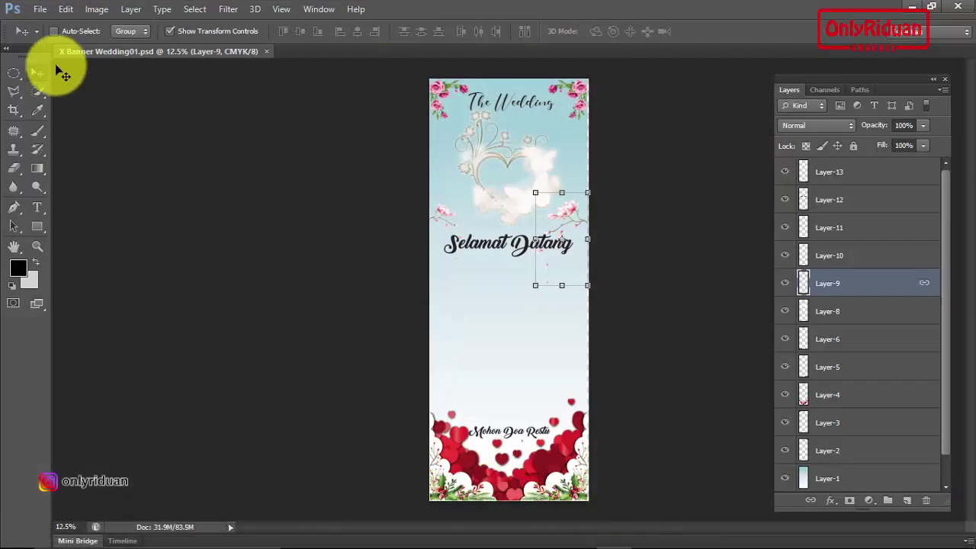
{"action": "left_click", "coordinate": [34, 12]}
{"action": "left_click", "coordinate": [55, 38]}
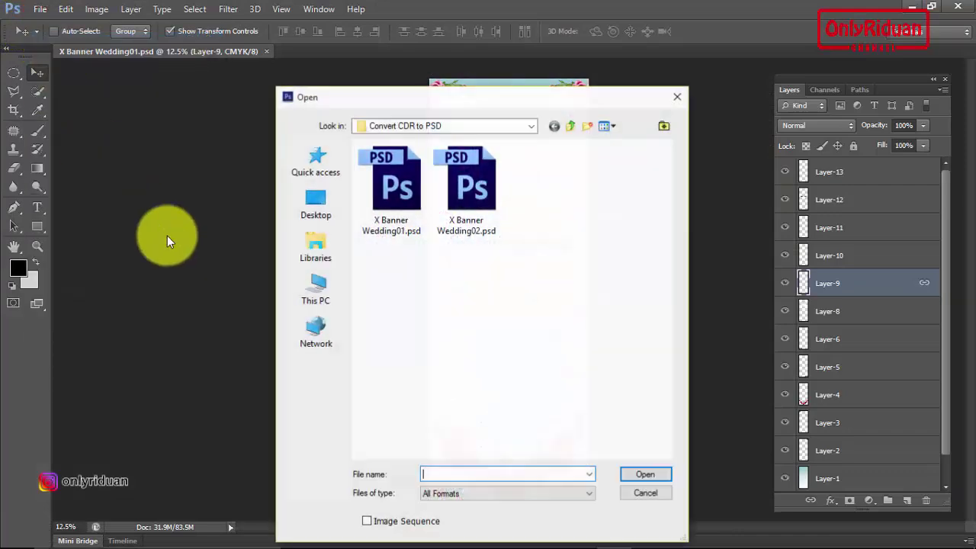
{"action": "left_click", "coordinate": [477, 197]}
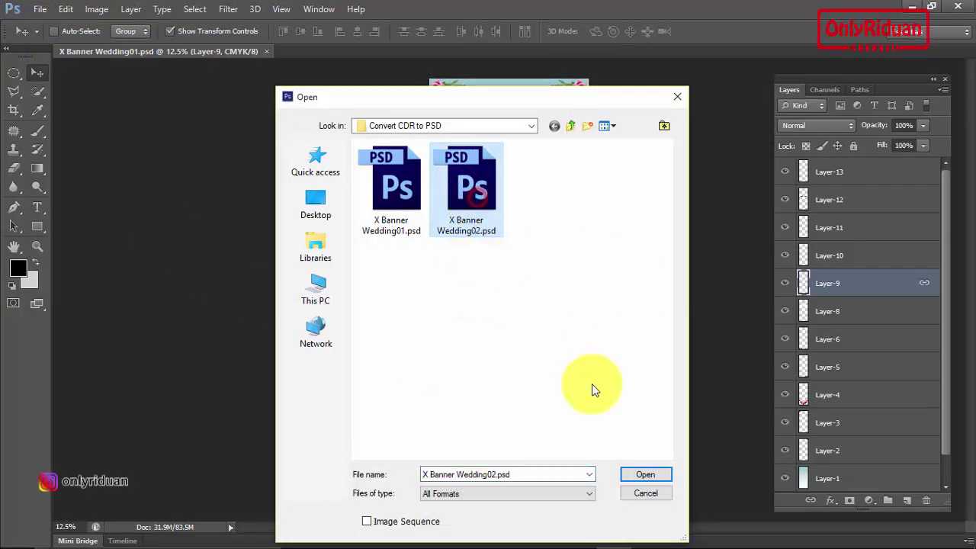
{"action": "left_click", "coordinate": [637, 474]}
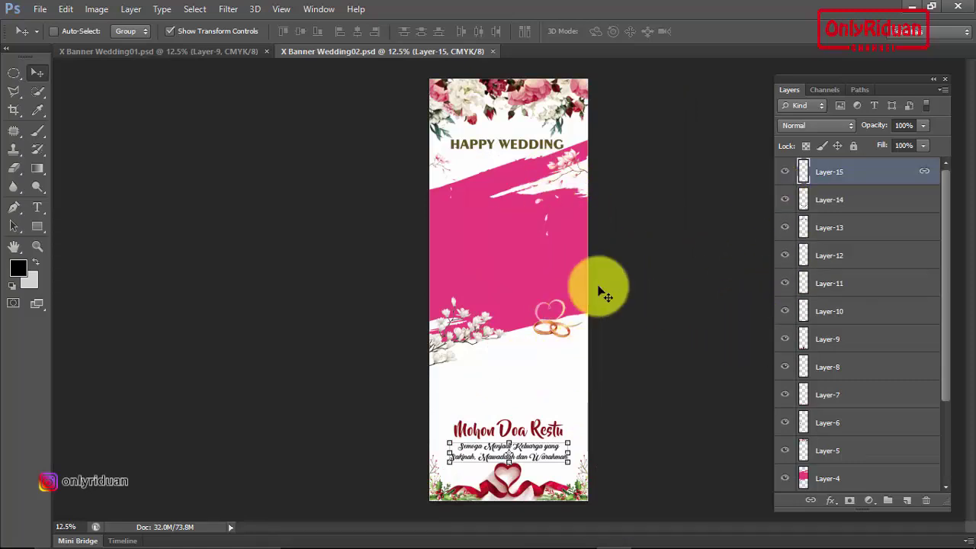
{"action": "left_click", "coordinate": [828, 478]}
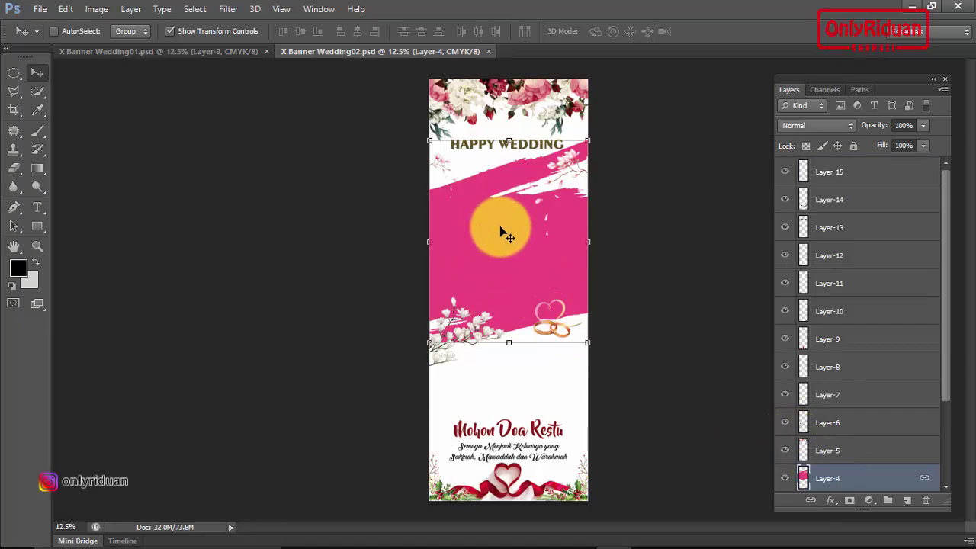
{"action": "left_click", "coordinate": [912, 7]}
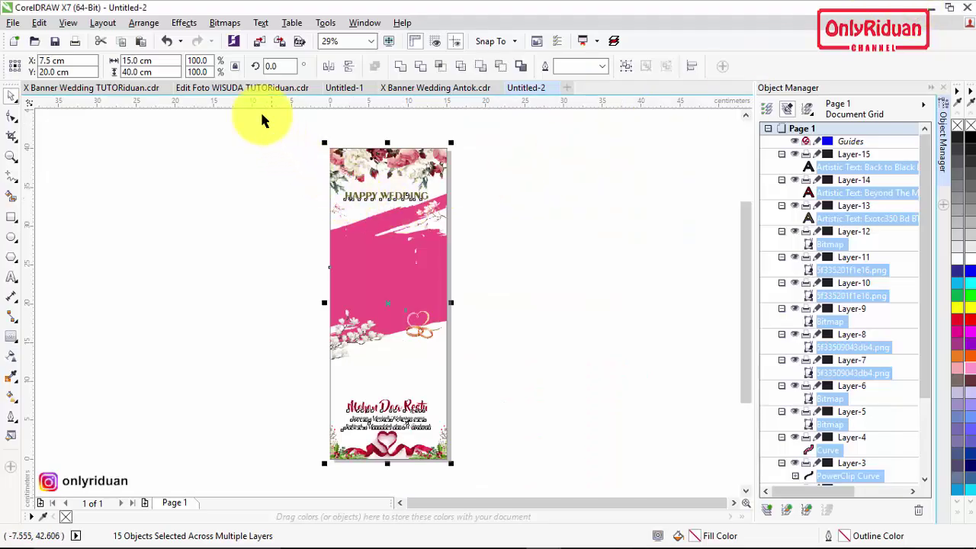
Compare the Edit Foto WISUDA poster with the Untitled-1 photo version, ending on Edit Foto WISUDA.
{"action": "left_click", "coordinate": [250, 88]}
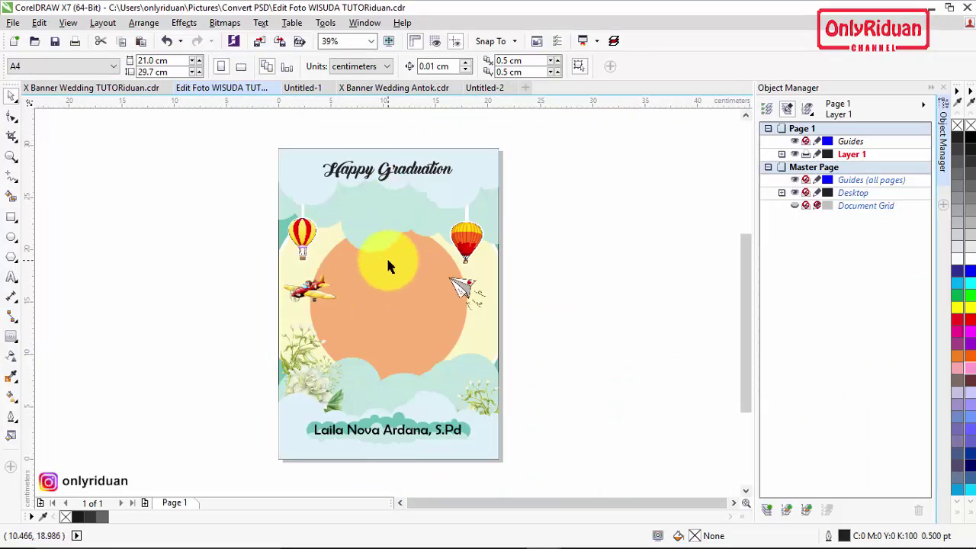
{"action": "left_click_drag", "start_coordinate": [387, 261], "coordinate": [420, 321]}
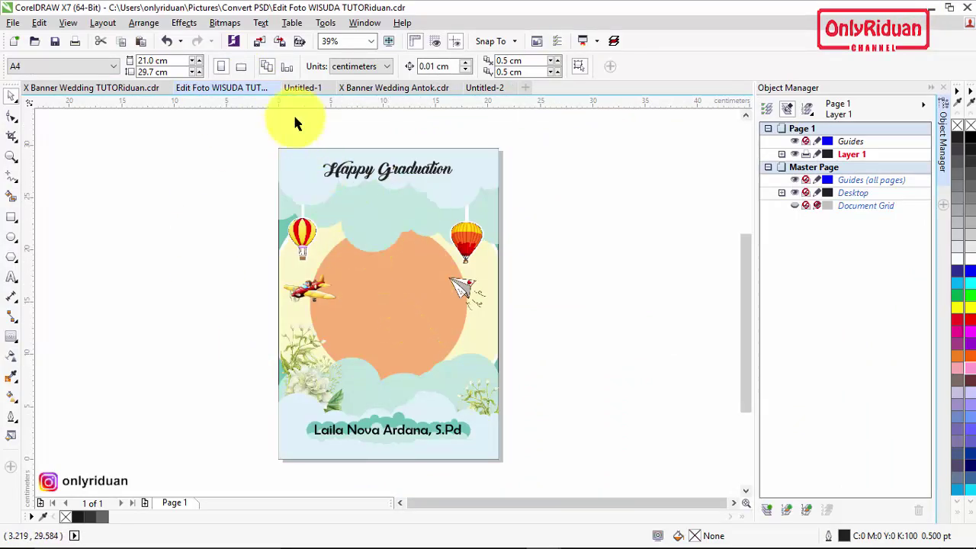
{"action": "left_click", "coordinate": [297, 86]}
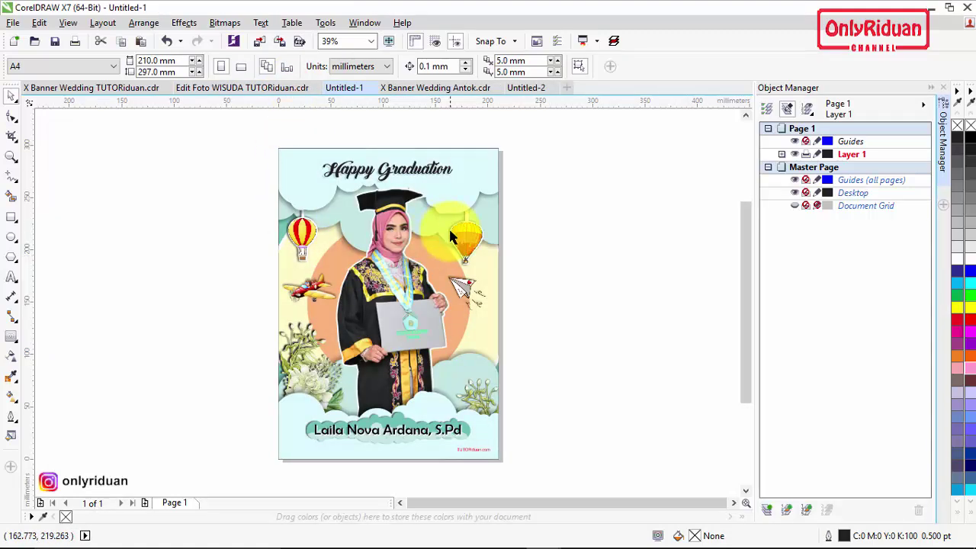
{"action": "left_click", "coordinate": [246, 88]}
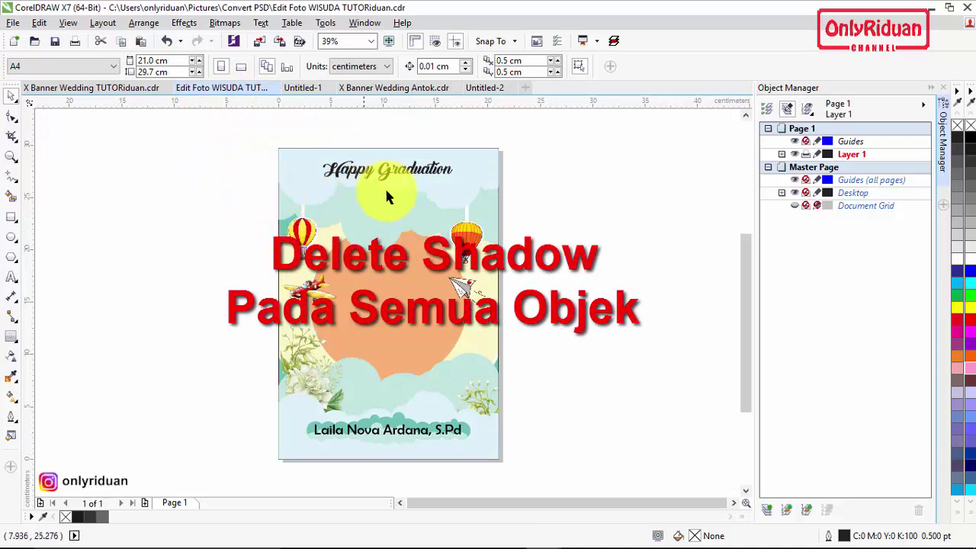
{"action": "left_click", "coordinate": [303, 88]}
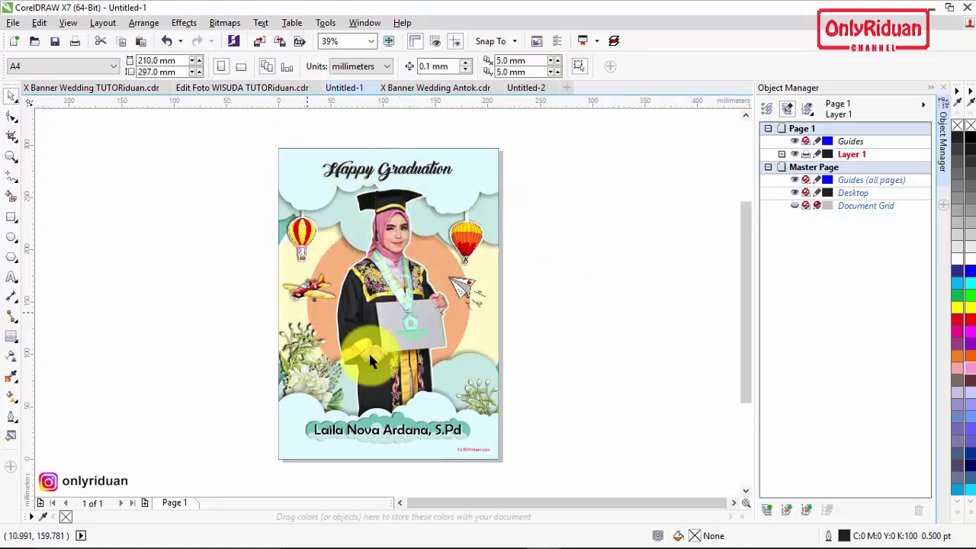
{"action": "left_click", "coordinate": [226, 89]}
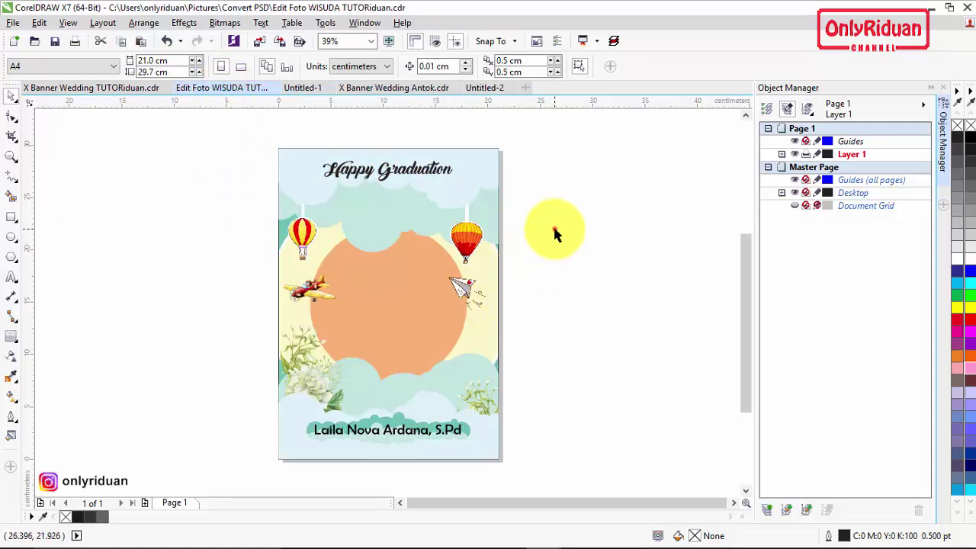
Clear the selection, then marquee-select all 14 objects on the graduation poster.
{"action": "left_click", "coordinate": [473, 241]}
{"action": "left_click", "coordinate": [567, 254]}
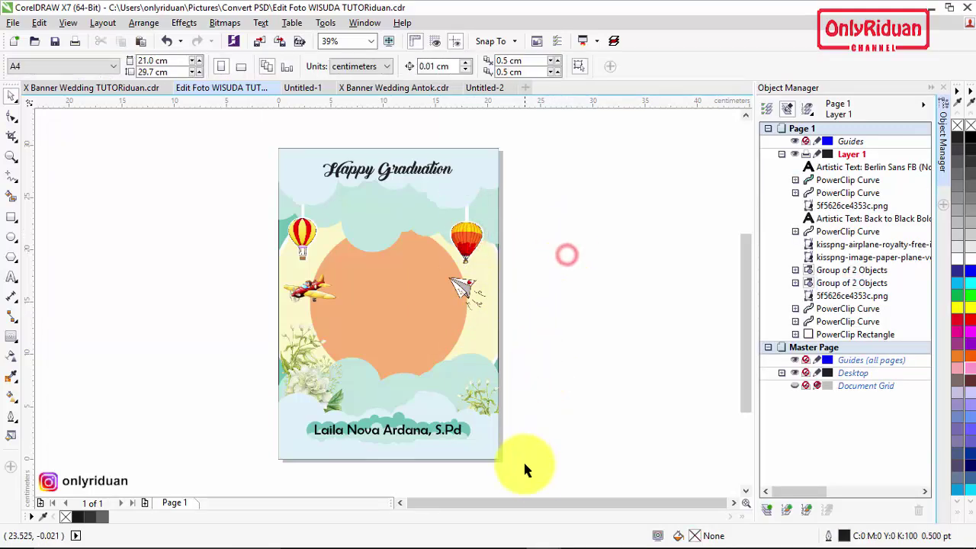
{"action": "left_click_drag", "start_coordinate": [539, 472], "coordinate": [233, 144]}
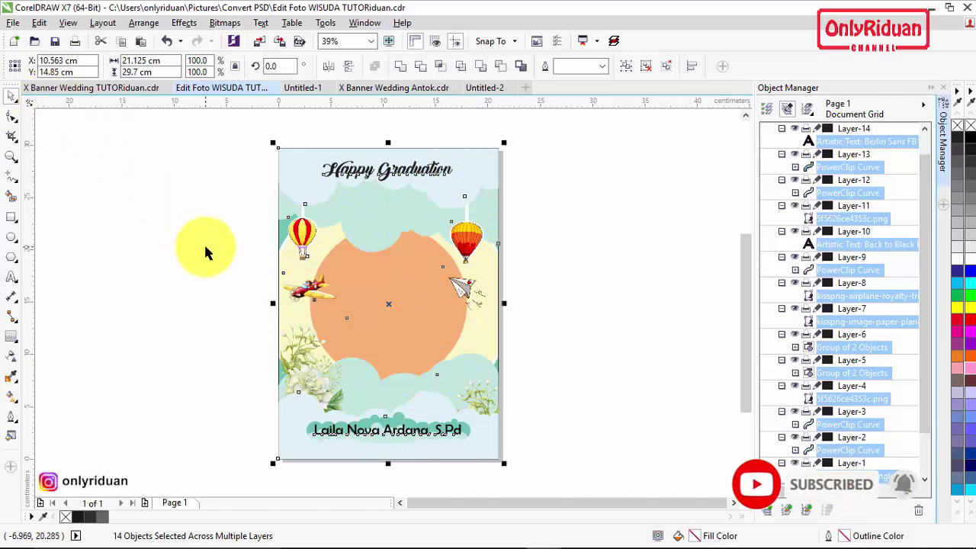
Export the graduation poster as layered PSD 'Edit Foto WISUDA.psd' at 300 dpi CMYK.
{"action": "left_click", "coordinate": [13, 22]}
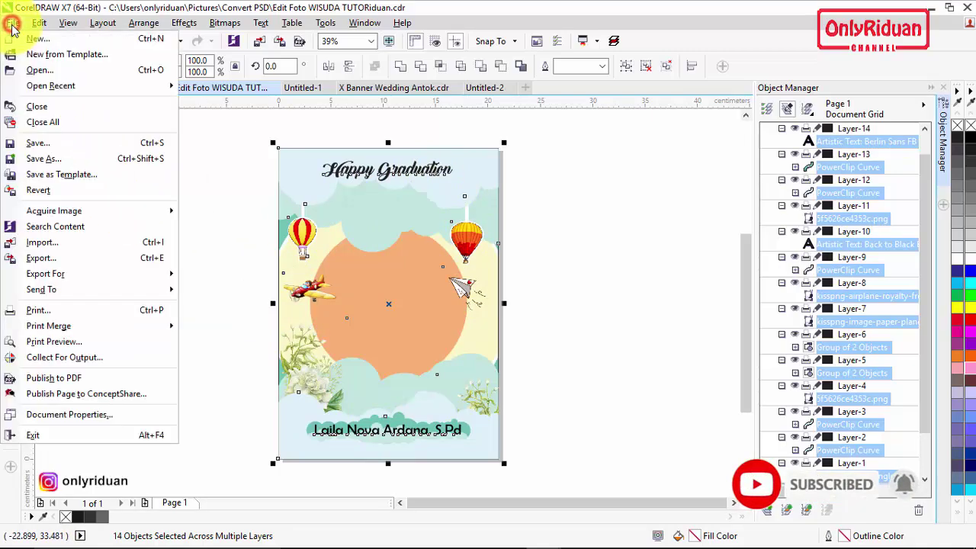
{"action": "left_click", "coordinate": [82, 260]}
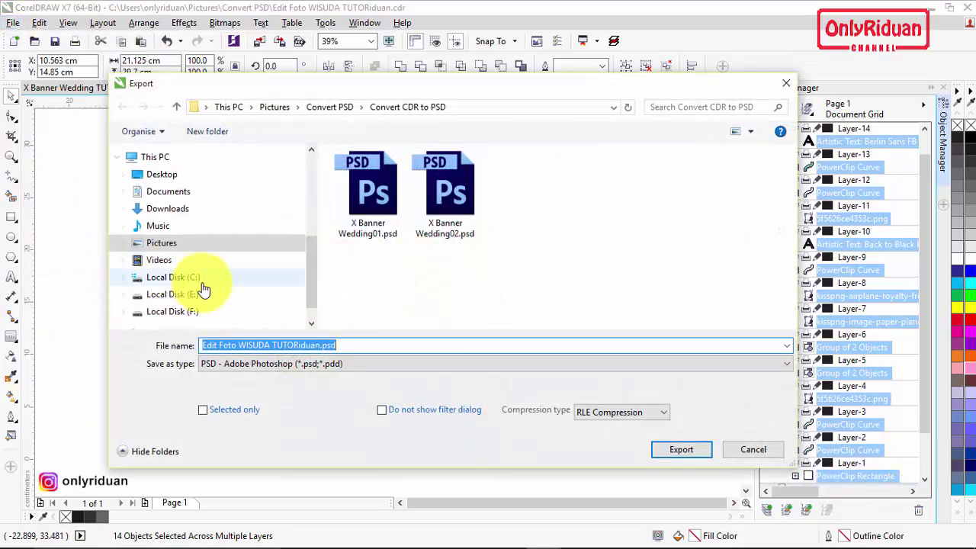
{"action": "left_click", "coordinate": [294, 346]}
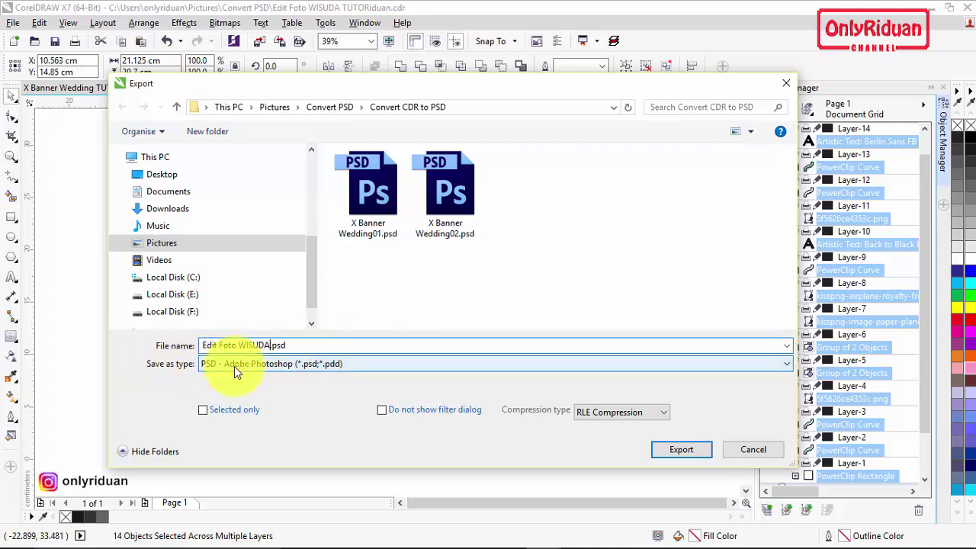
{"action": "left_click", "coordinate": [680, 451]}
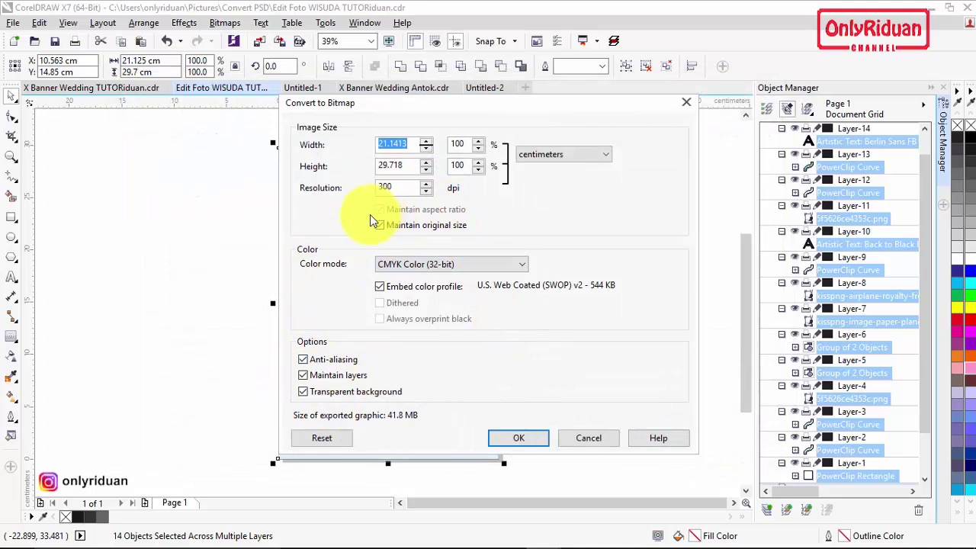
{"action": "left_click", "coordinate": [514, 439]}
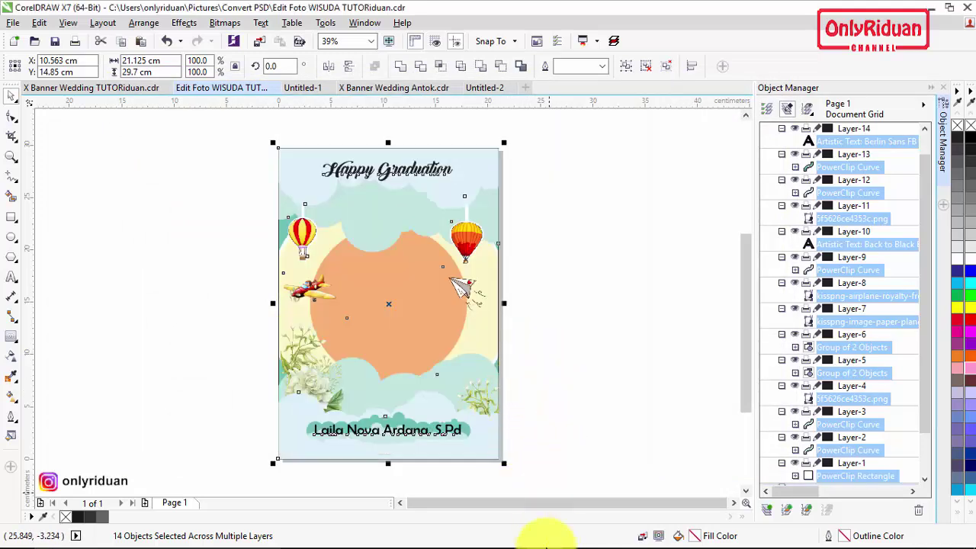
Open Edit Foto WISUDA.psd from the Convert CDR to PSD folder in Photoshop.
{"action": "left_click", "coordinate": [617, 534]}
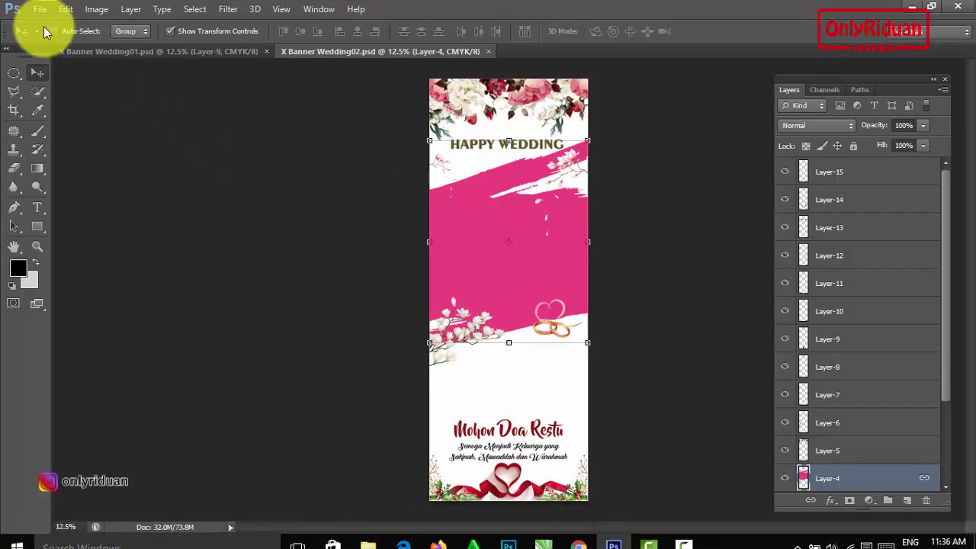
{"action": "left_click", "coordinate": [39, 9]}
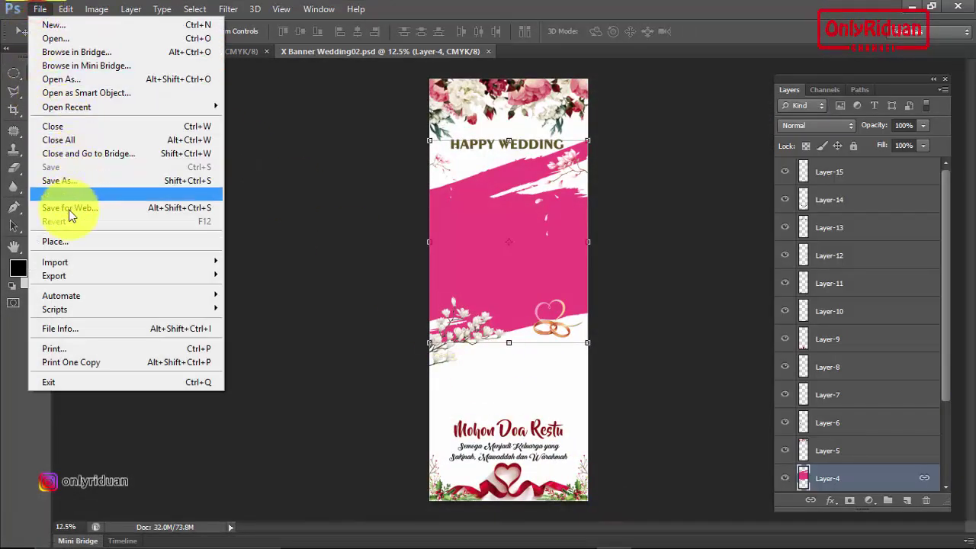
{"action": "left_click", "coordinate": [50, 38]}
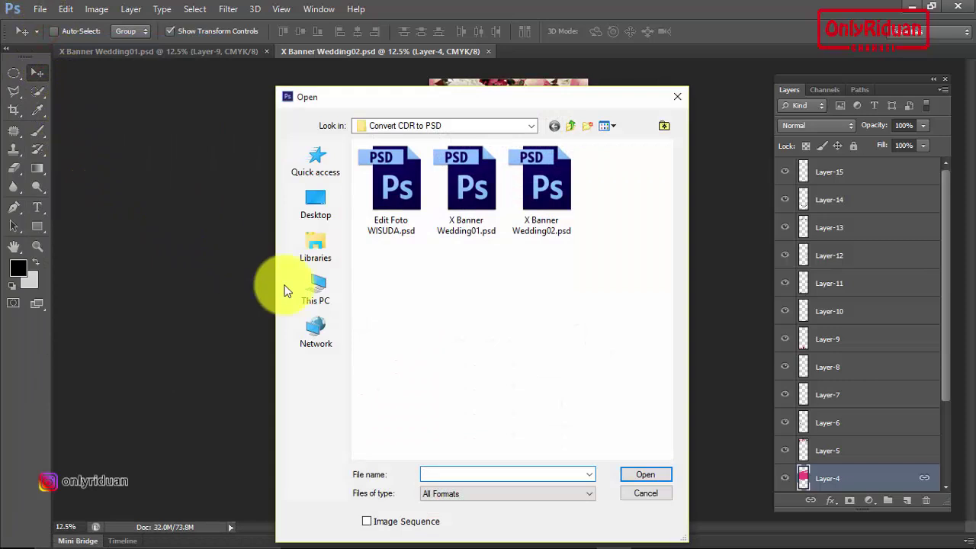
{"action": "left_click", "coordinate": [397, 187]}
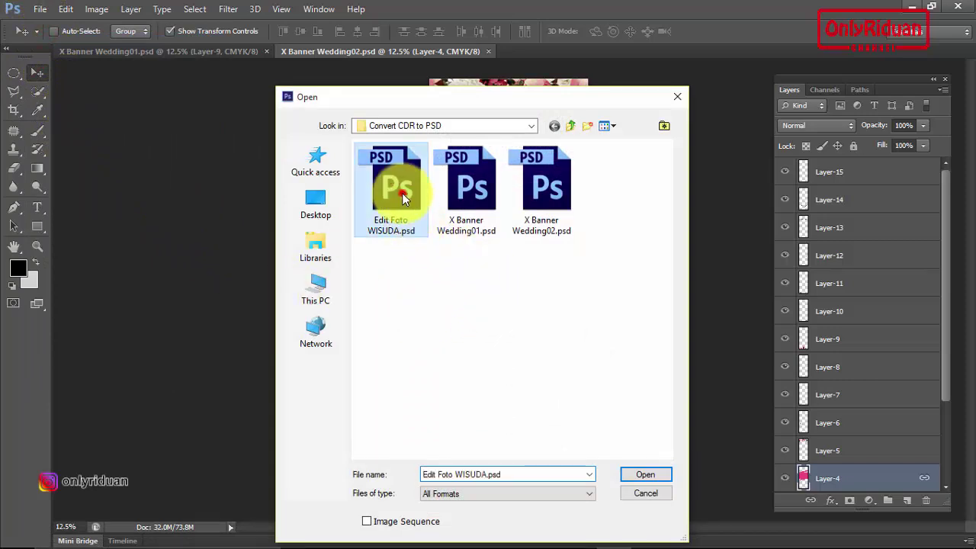
{"action": "left_click", "coordinate": [646, 478]}
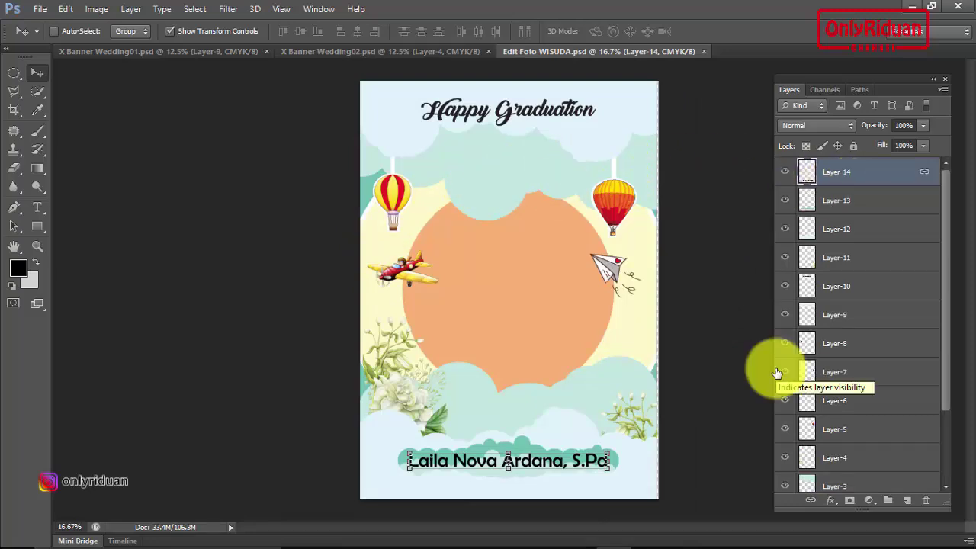
Select the Layer-3 cloud and undo its accidental downward move.
{"action": "left_click_drag", "start_coordinate": [948, 257], "coordinate": [952, 355]}
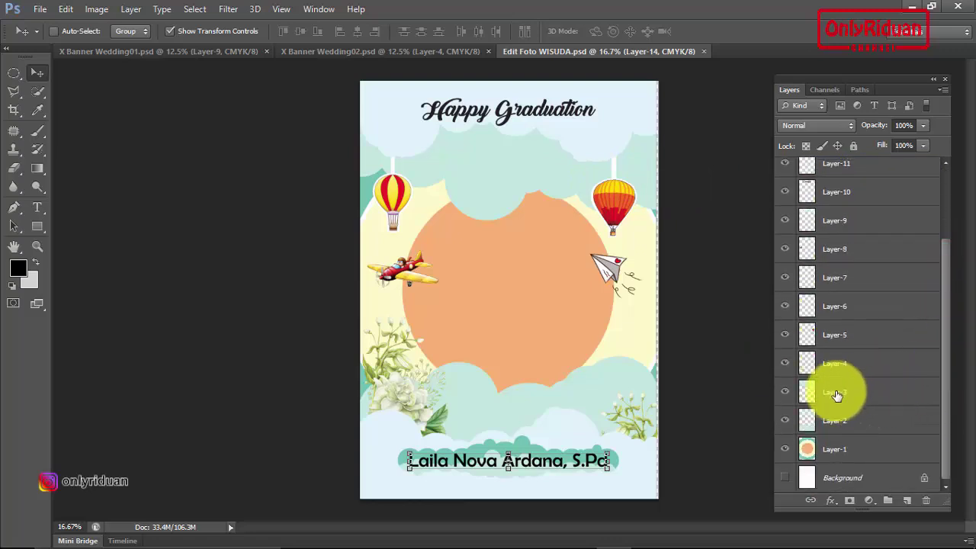
{"action": "left_click", "coordinate": [834, 392]}
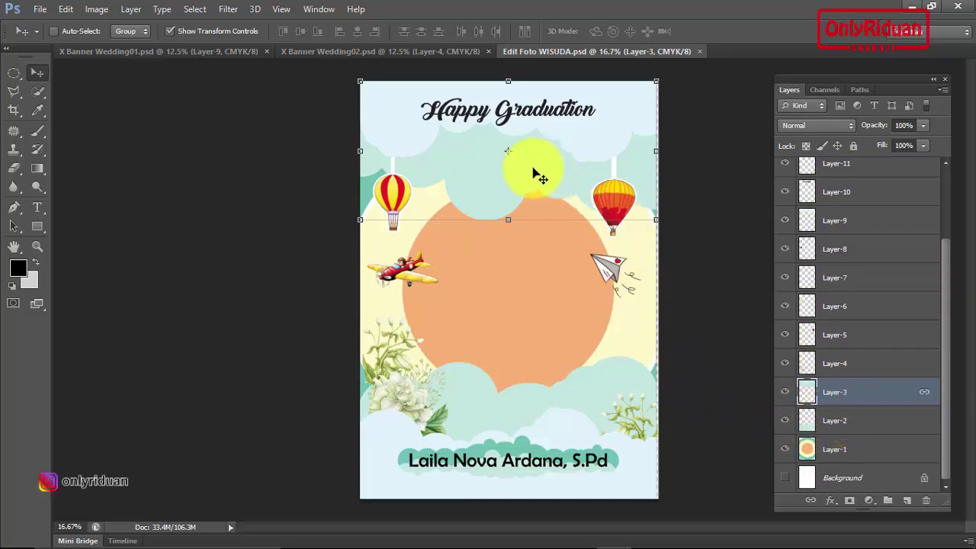
{"action": "left_click_drag", "start_coordinate": [534, 164], "coordinate": [530, 197]}
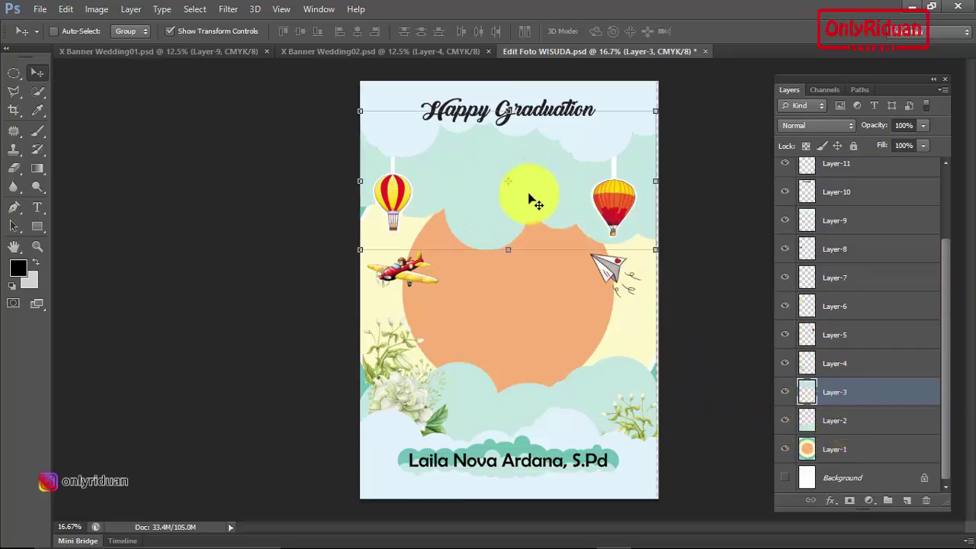
{"action": "key", "text": "ctrl+z"}
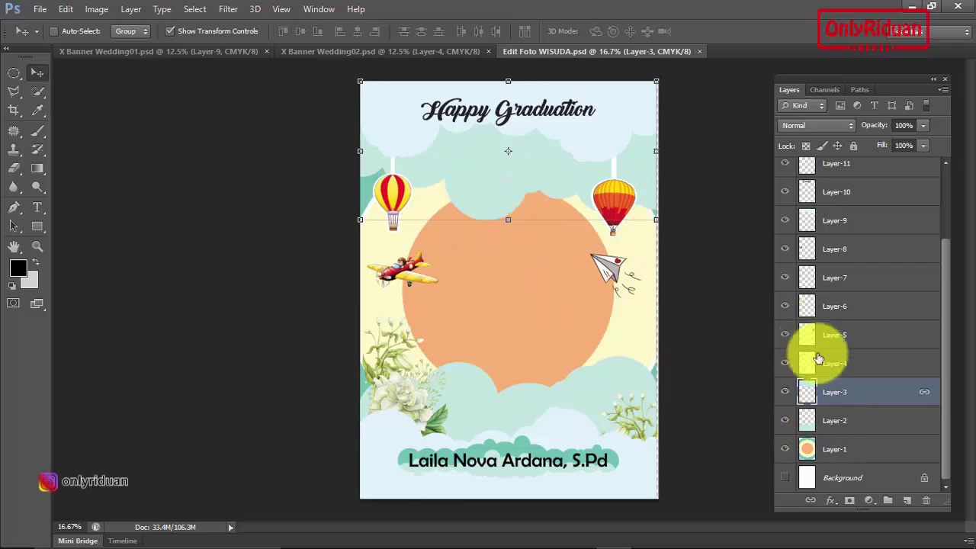
Add a drop shadow of size 68 px to the Layer-3 cloud.
{"action": "left_click", "coordinate": [833, 502]}
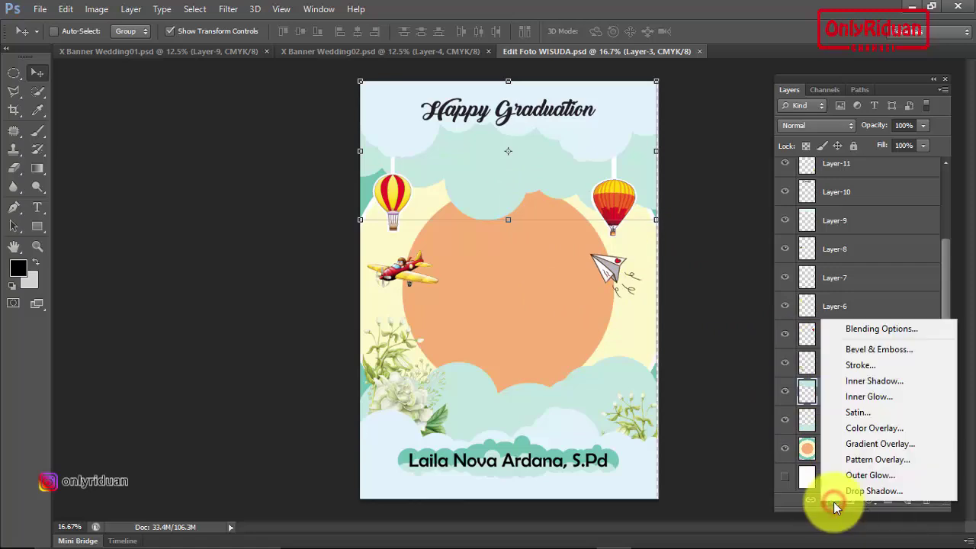
{"action": "left_click", "coordinate": [873, 492]}
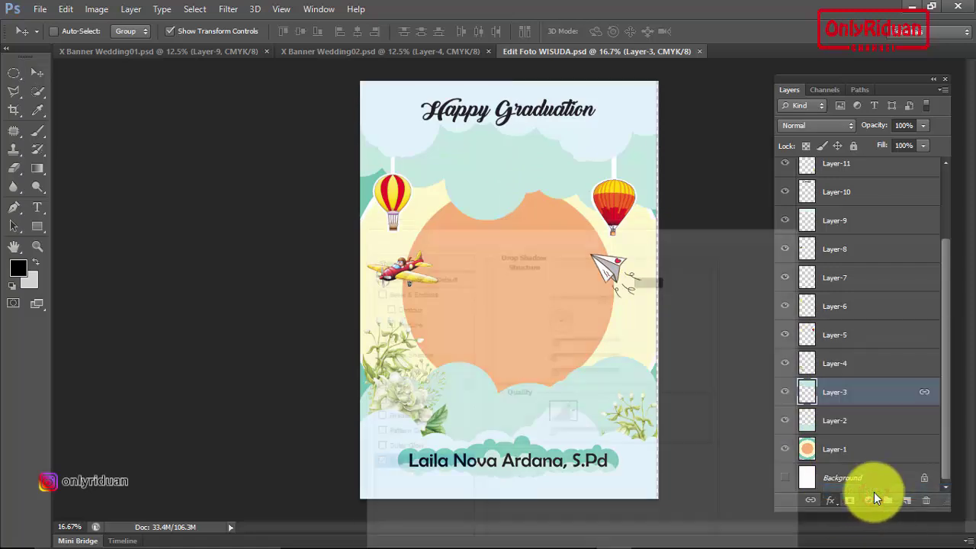
{"action": "left_click_drag", "start_coordinate": [570, 239], "coordinate": [526, 267]}
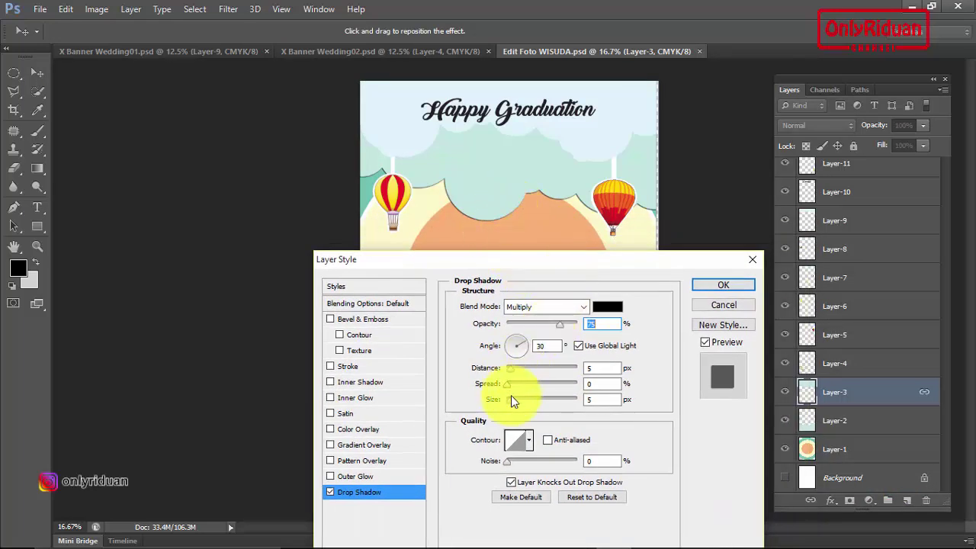
{"action": "left_click_drag", "start_coordinate": [512, 398], "coordinate": [530, 401]}
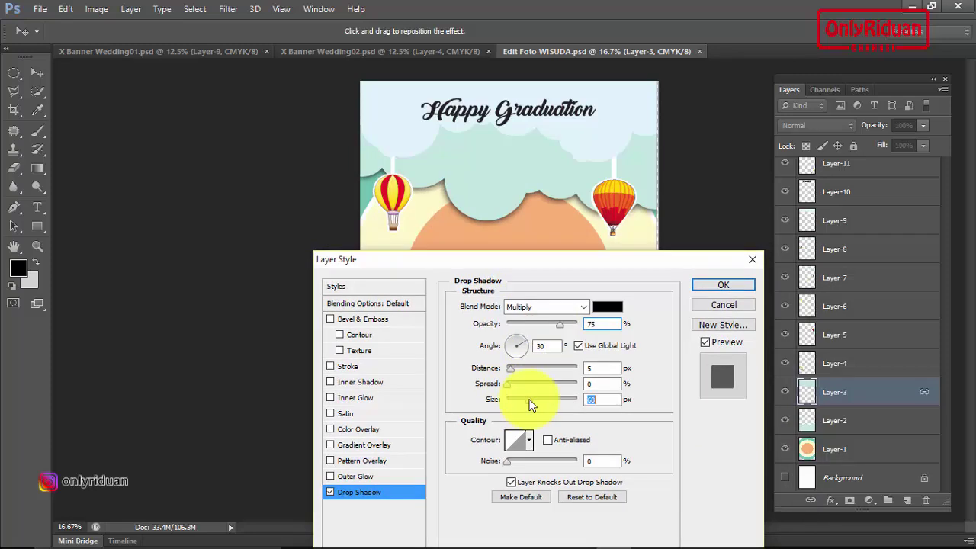
{"action": "left_click", "coordinate": [721, 284]}
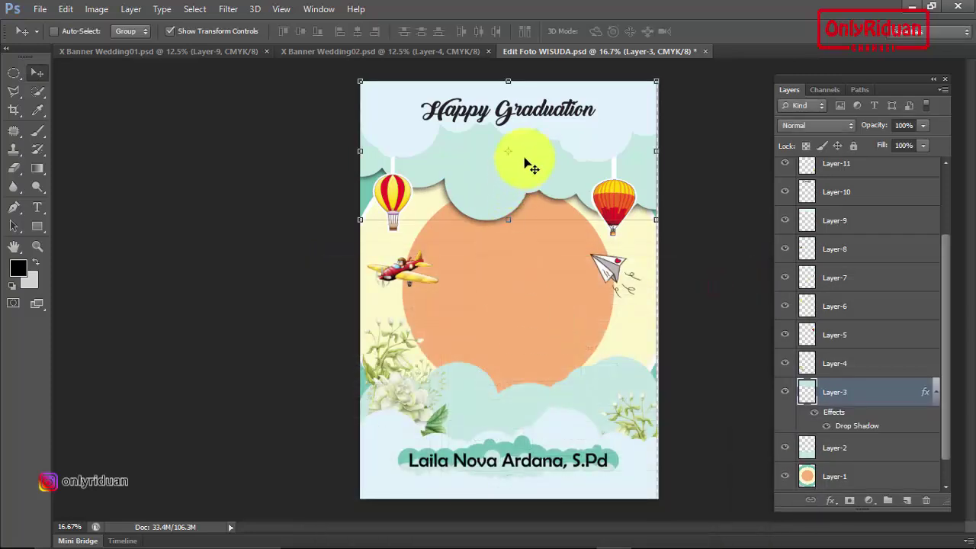
Add a drop shadow of size 57 px to the Layer-9 cloud.
{"action": "left_click", "coordinate": [849, 221]}
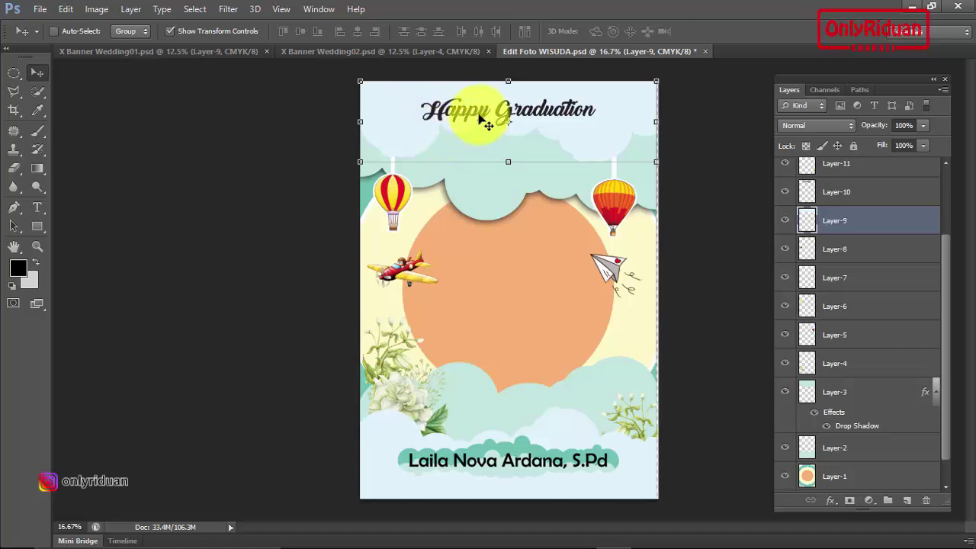
{"action": "left_click", "coordinate": [829, 500]}
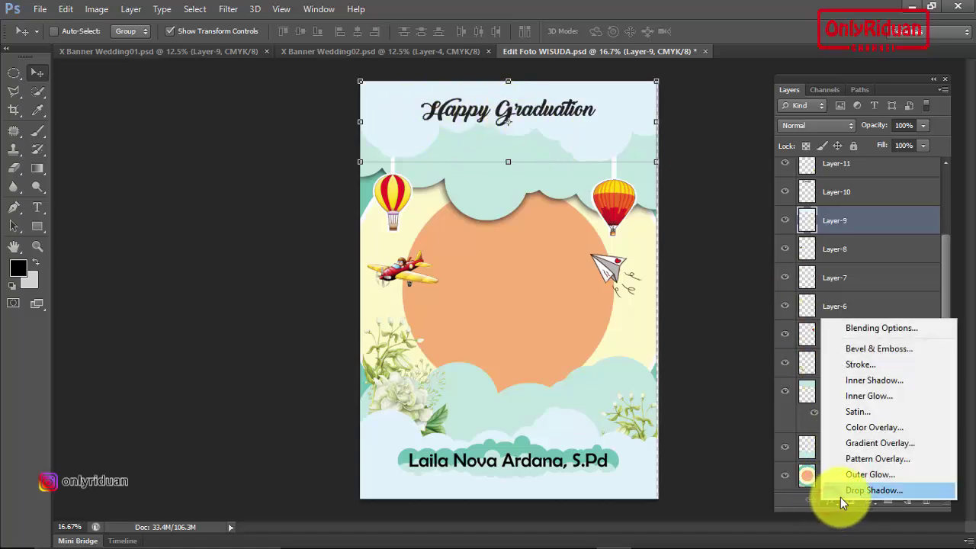
{"action": "left_click", "coordinate": [854, 492]}
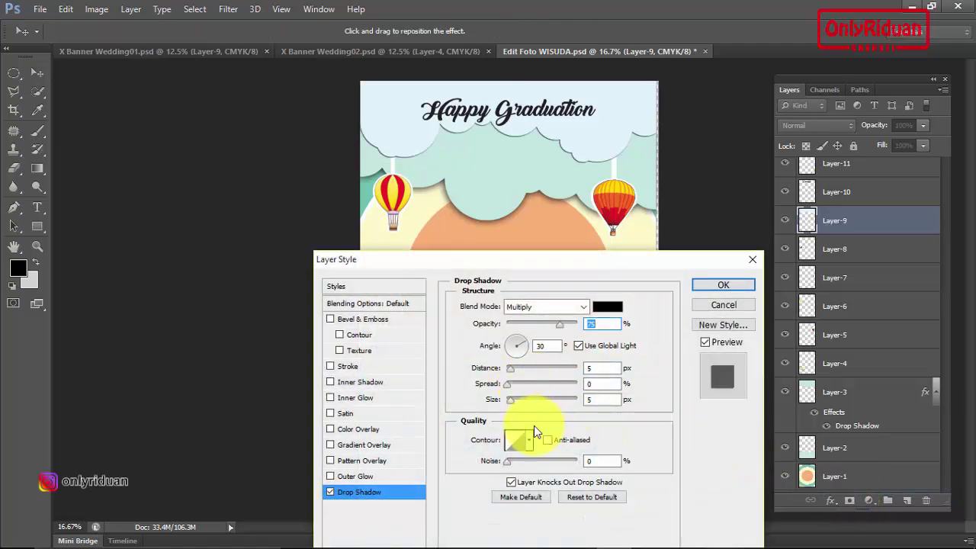
{"action": "left_click_drag", "start_coordinate": [511, 403], "coordinate": [526, 401]}
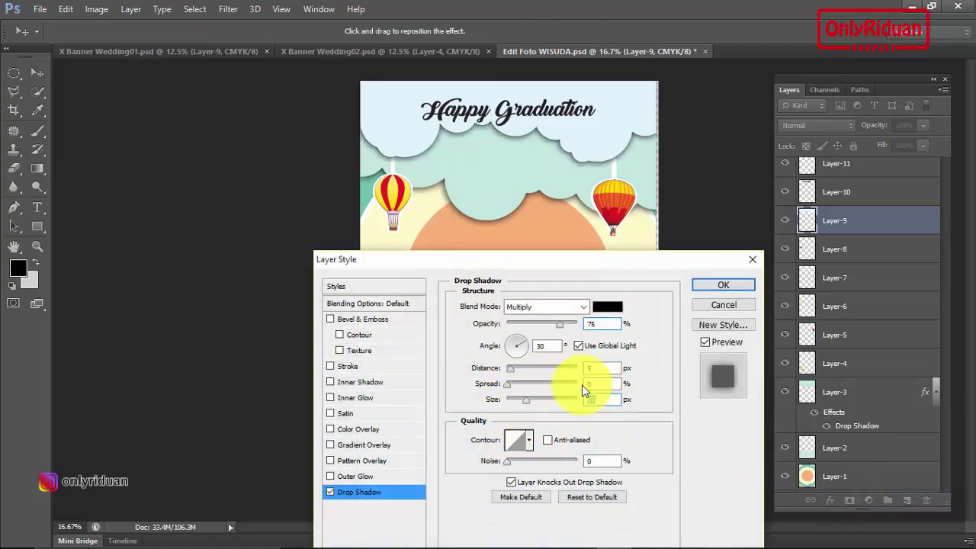
{"action": "left_click", "coordinate": [720, 284]}
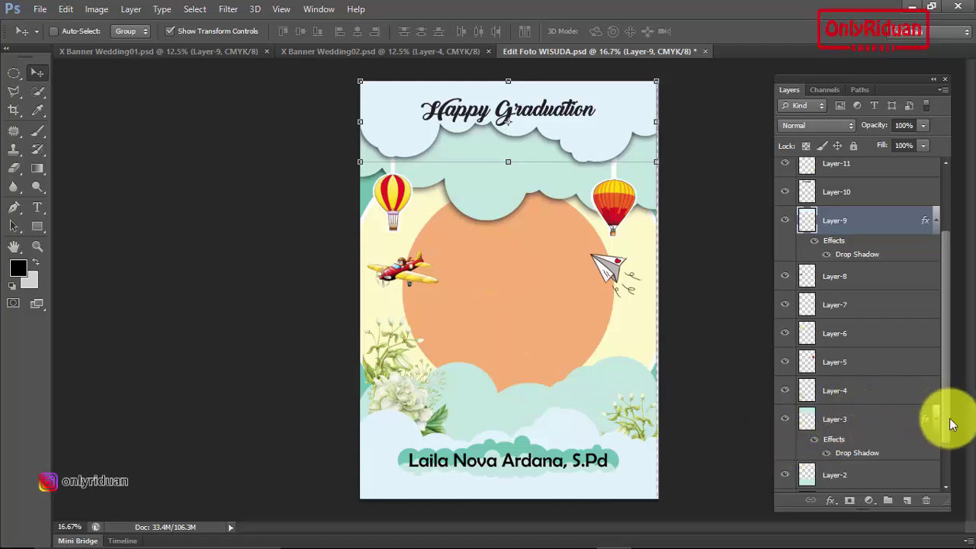
{"action": "left_click_drag", "start_coordinate": [945, 418], "coordinate": [943, 450]}
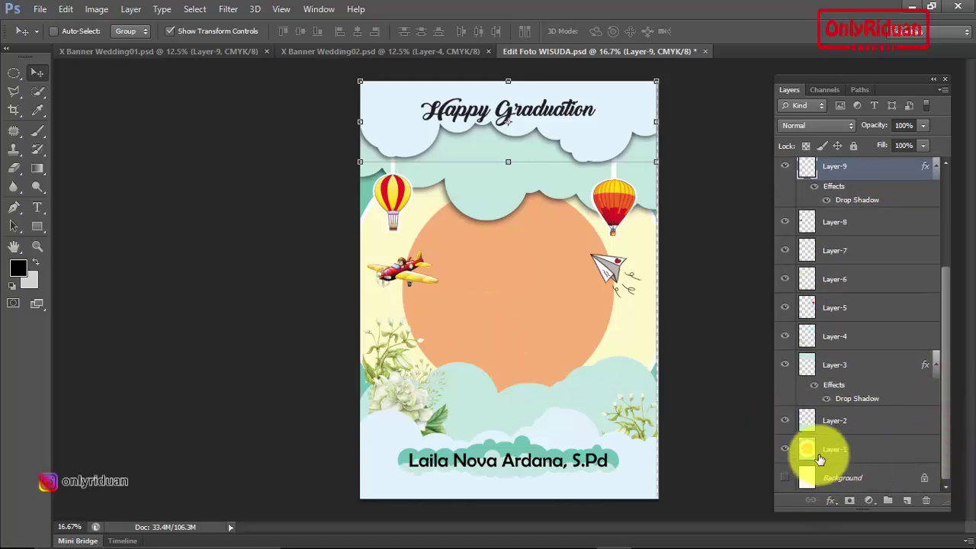
Give the Layer-2 cloud a 29 px drop shadow and enable Move tool Auto-Select.
{"action": "left_click", "coordinate": [833, 429]}
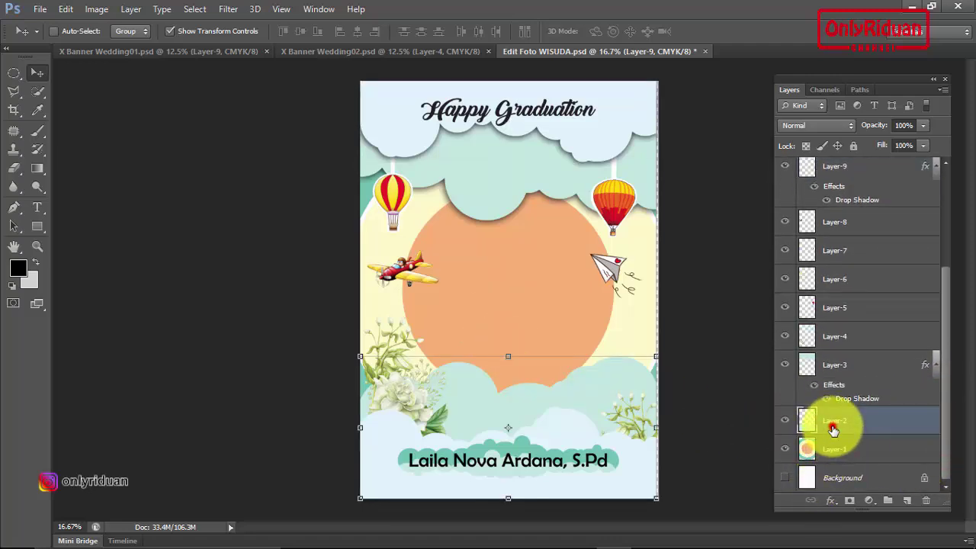
{"action": "left_click", "coordinate": [830, 501]}
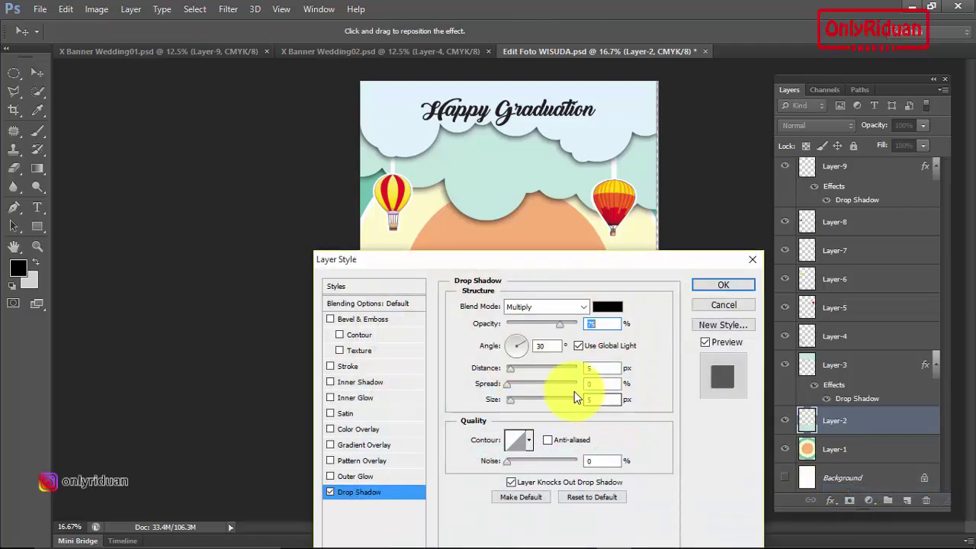
{"action": "left_click_drag", "start_coordinate": [510, 406], "coordinate": [518, 401]}
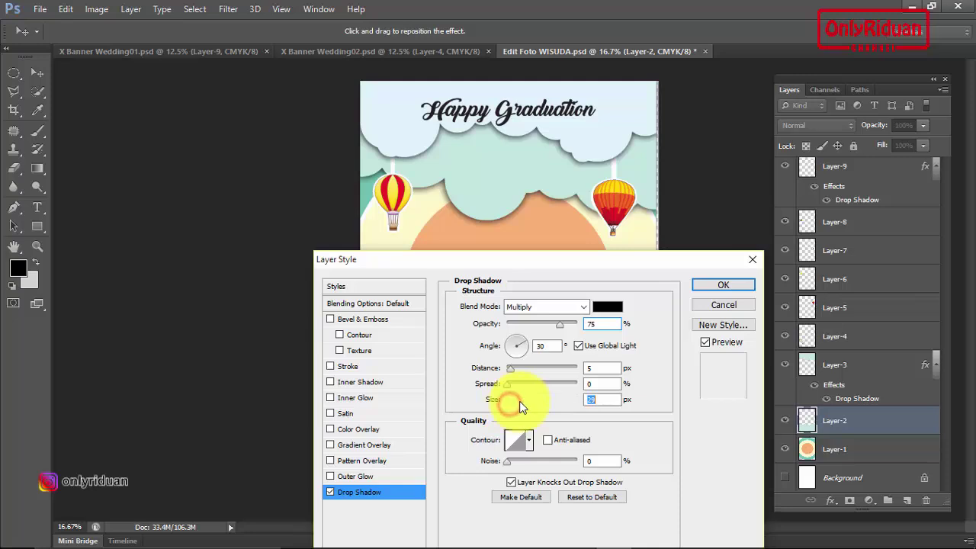
{"action": "left_click_drag", "start_coordinate": [533, 259], "coordinate": [224, 124]}
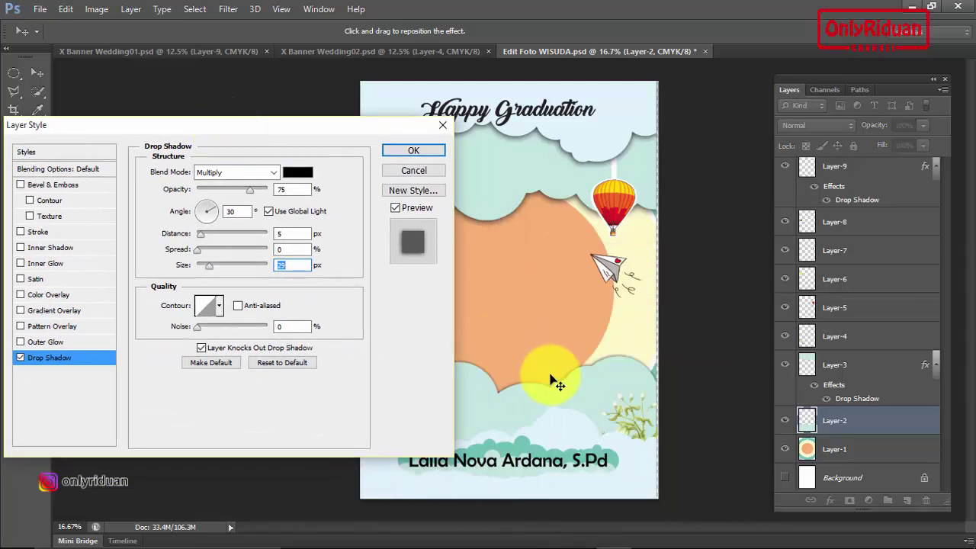
{"action": "left_click_drag", "start_coordinate": [213, 264], "coordinate": [230, 274]}
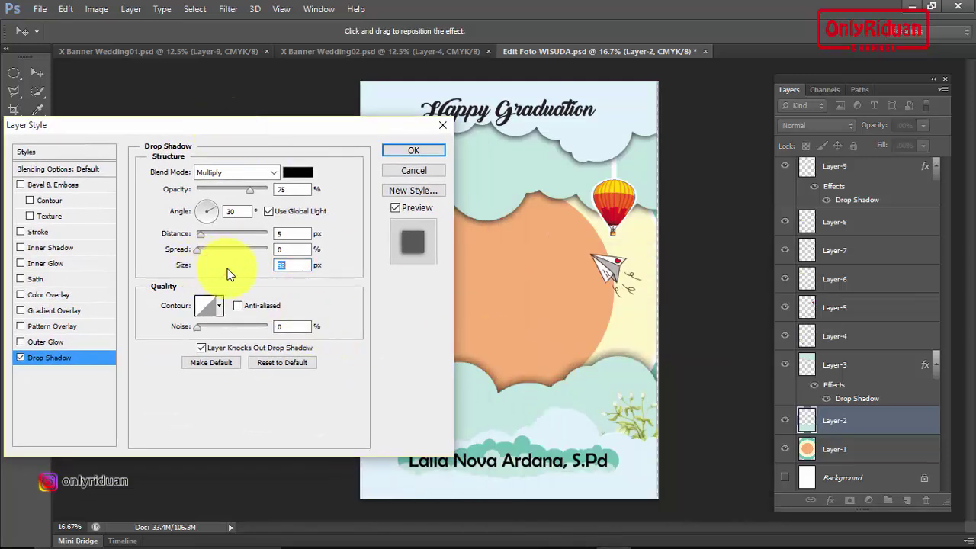
{"action": "left_click", "coordinate": [414, 151]}
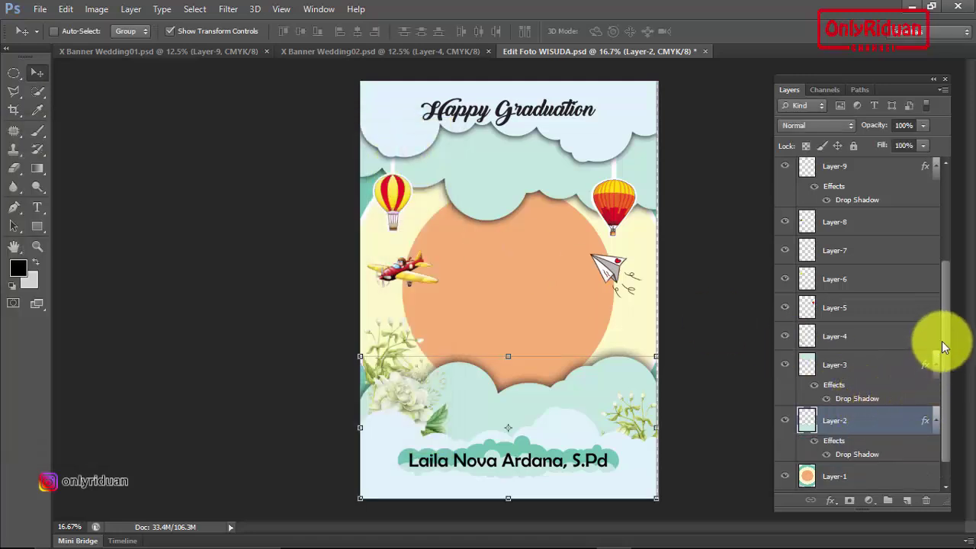
{"action": "left_click_drag", "start_coordinate": [941, 347], "coordinate": [942, 370]}
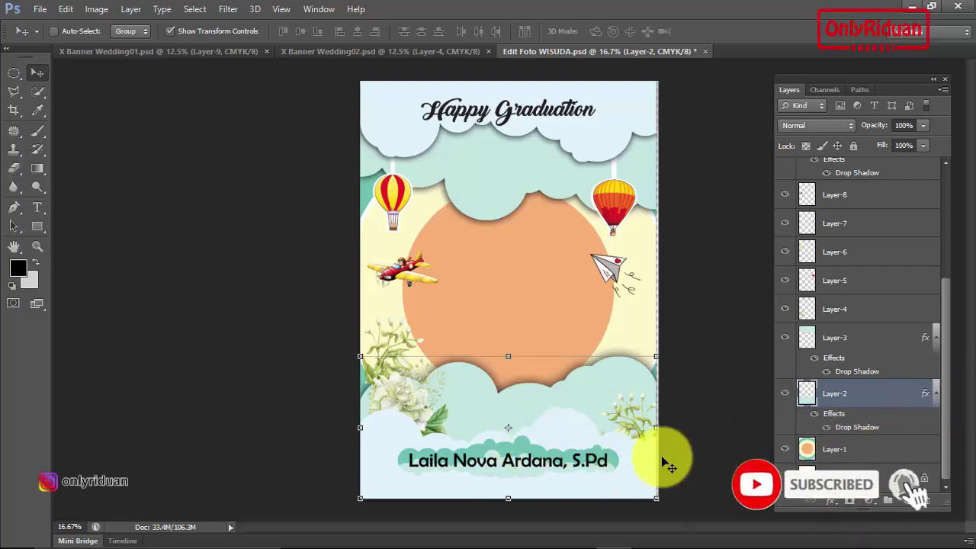
{"action": "left_click", "coordinate": [53, 31]}
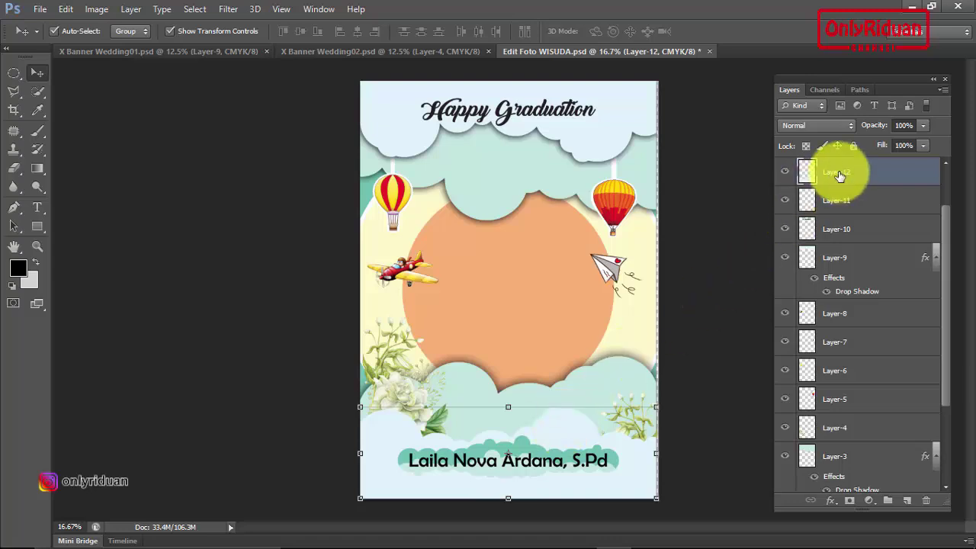
Add a 25 px drop shadow to the Layer-12 cloud band.
{"action": "left_click", "coordinate": [830, 500]}
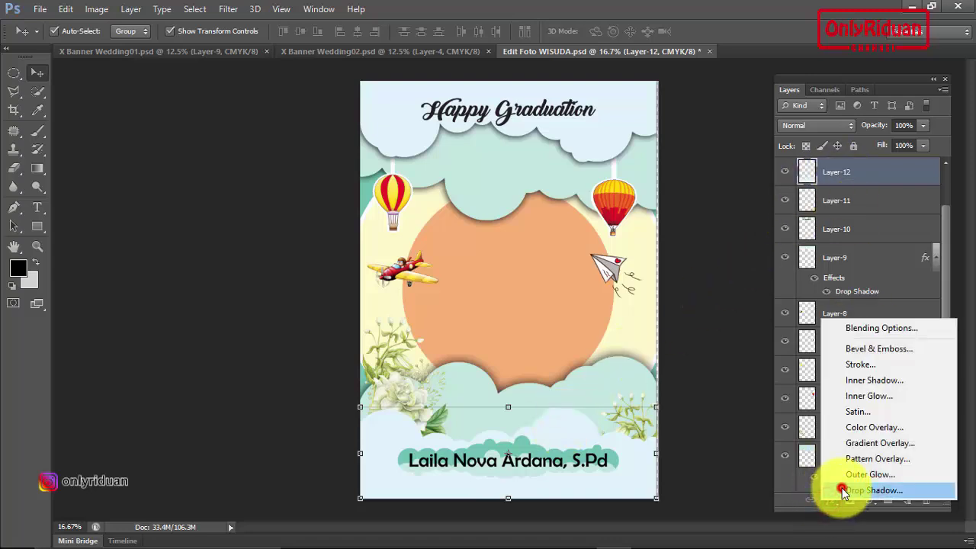
{"action": "left_click", "coordinate": [843, 490]}
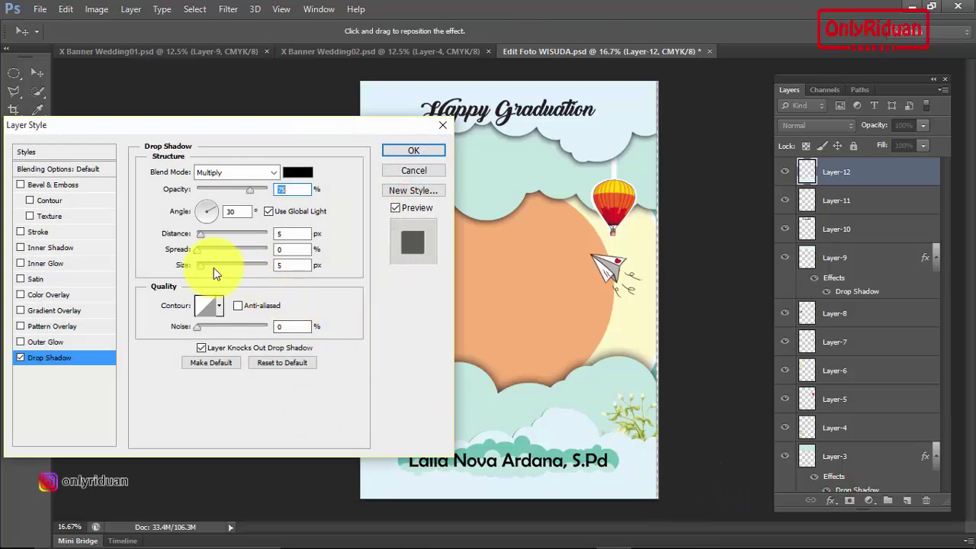
{"action": "left_click_drag", "start_coordinate": [202, 267], "coordinate": [218, 265]}
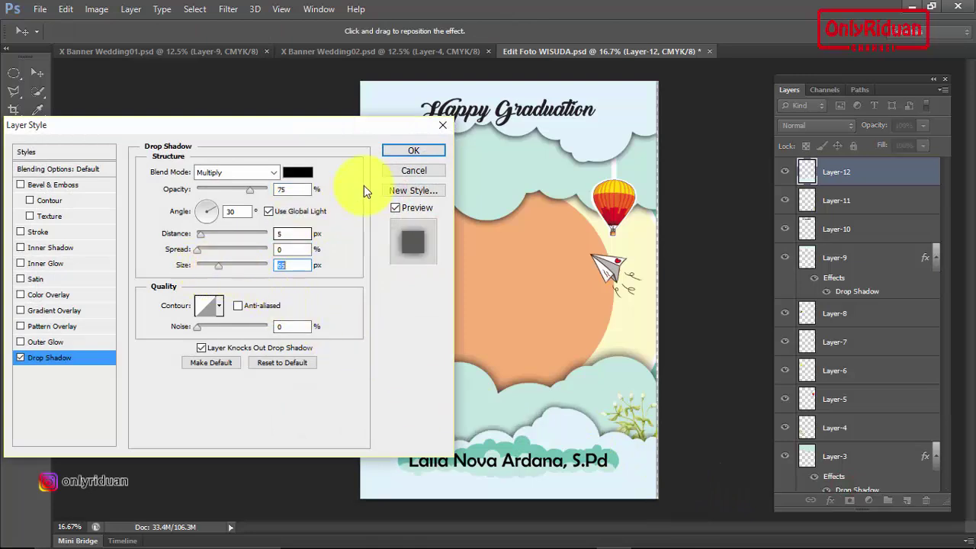
{"action": "left_click", "coordinate": [412, 147]}
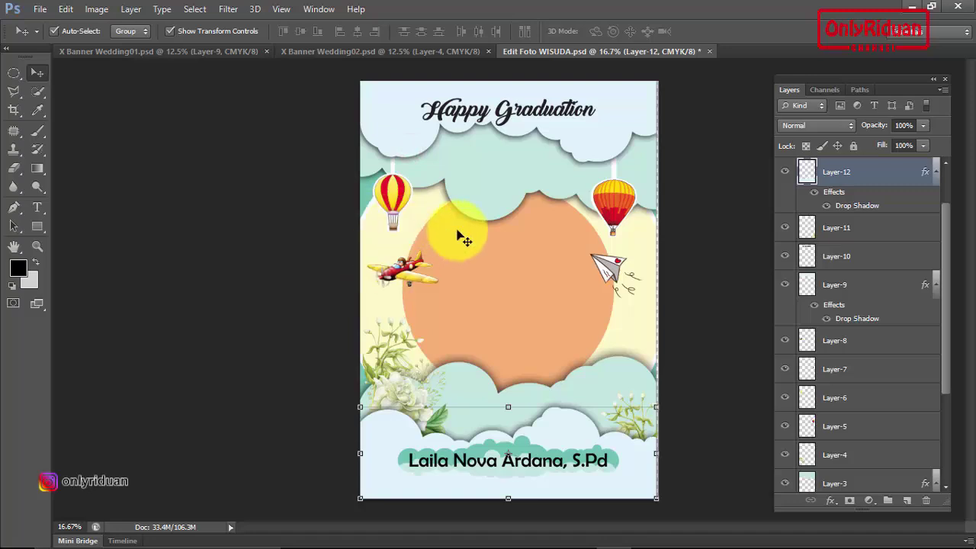
Select the airplane, paper plane and right hot-air balloon layers on the canvas.
{"action": "left_click", "coordinate": [395, 267]}
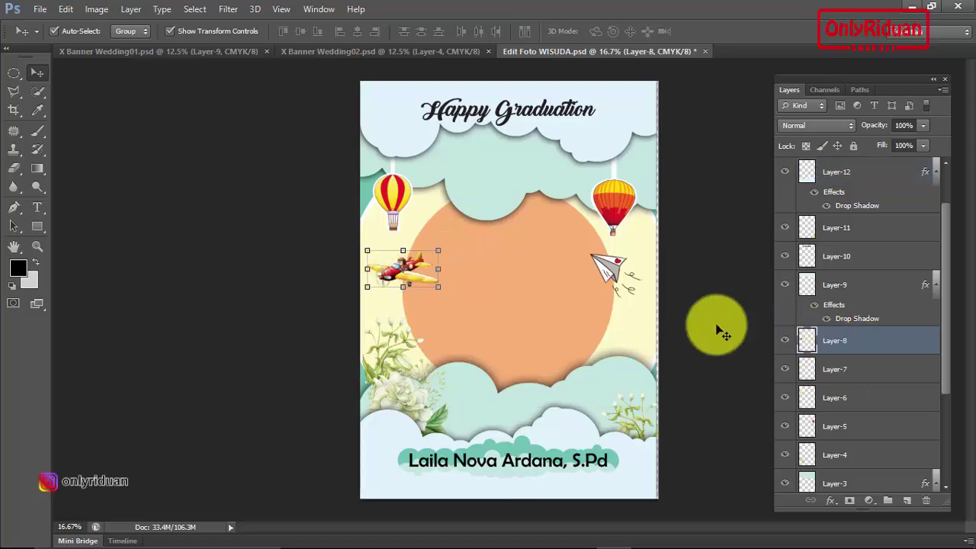
{"action": "left_click", "coordinate": [615, 279]}
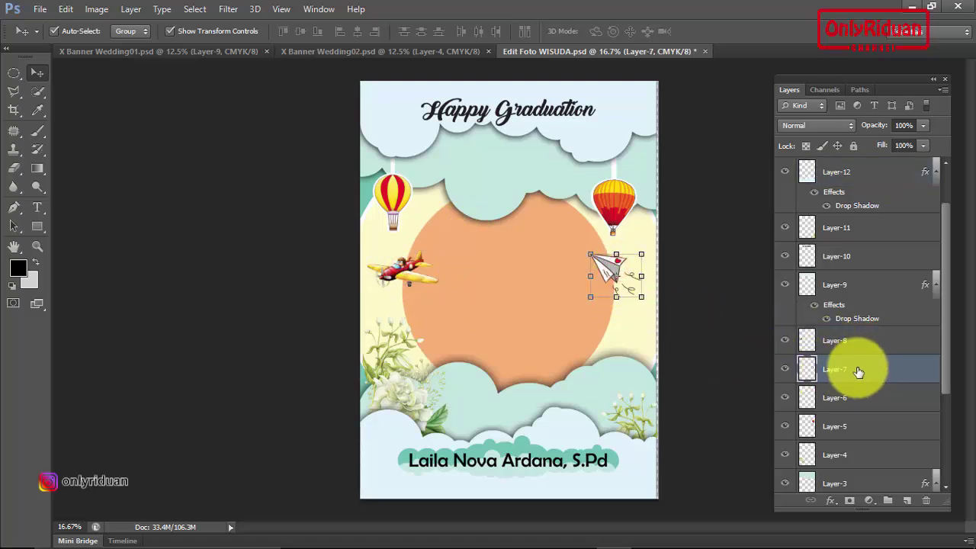
{"action": "left_click", "coordinate": [615, 204]}
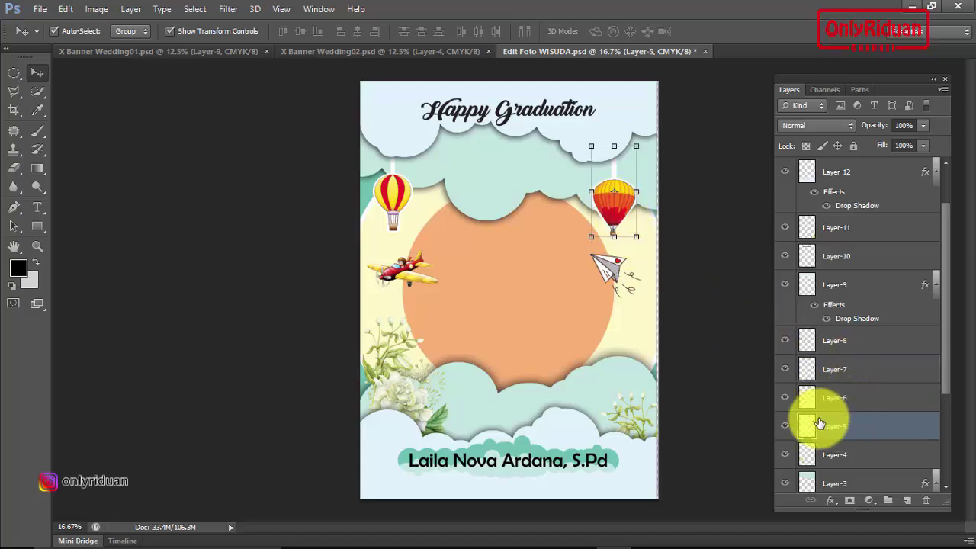